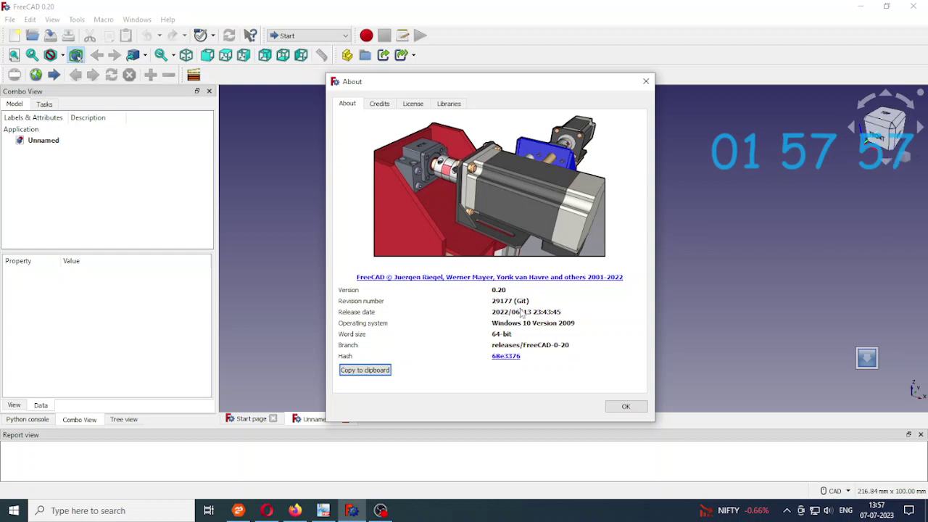
# Step: Dismiss the FreeCAD 0.20 About dialog to reveal the empty Unnamed document
pyautogui.click(609, 405)
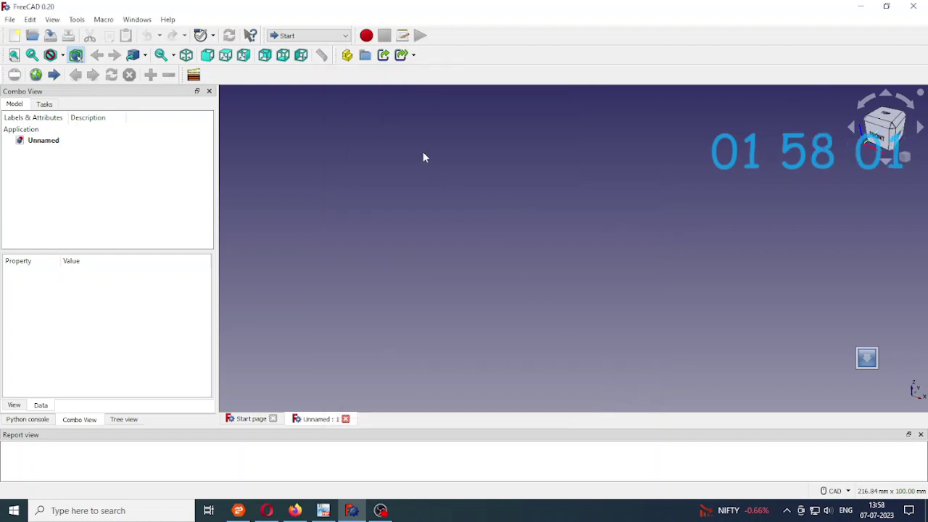
# Step: Activate the Sketcher workbench and begin a new sketch
pyautogui.click(286, 36)
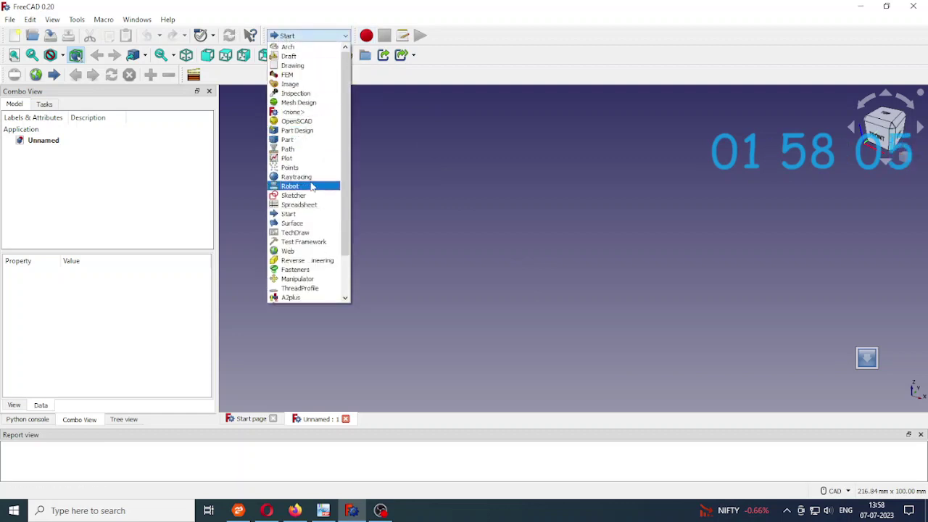
pyautogui.click(294, 195)
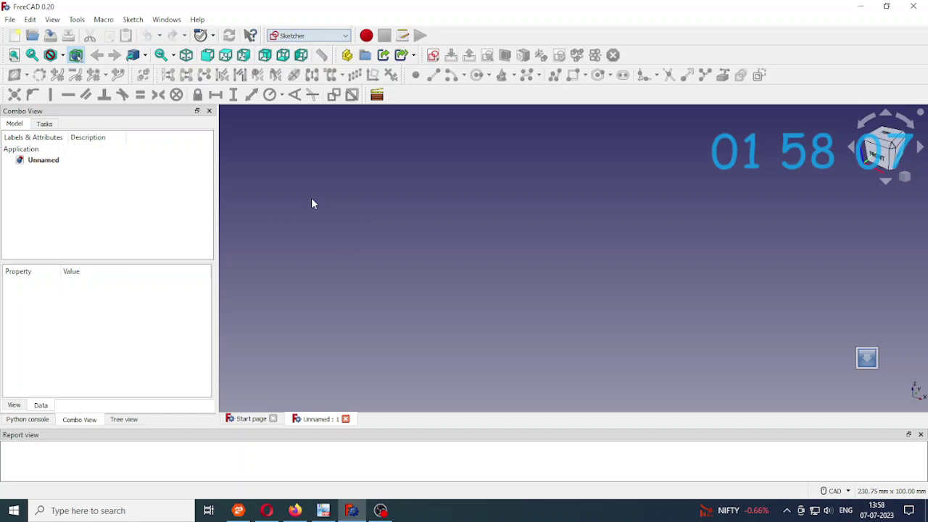
pyautogui.click(134, 20)
pyautogui.click(145, 33)
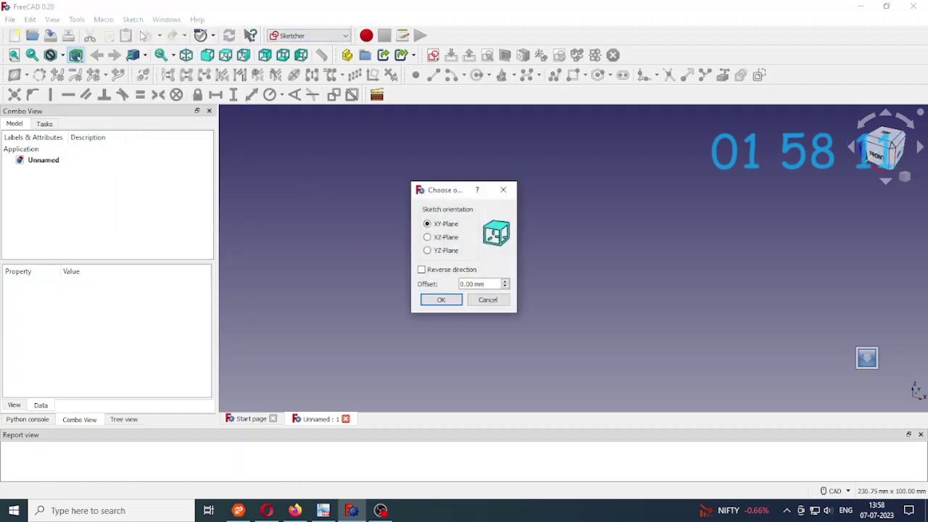
# Step: On the XY plane, draw a three-link polyline from the origin: up, across, down to the horizontal axis
pyautogui.click(442, 300)
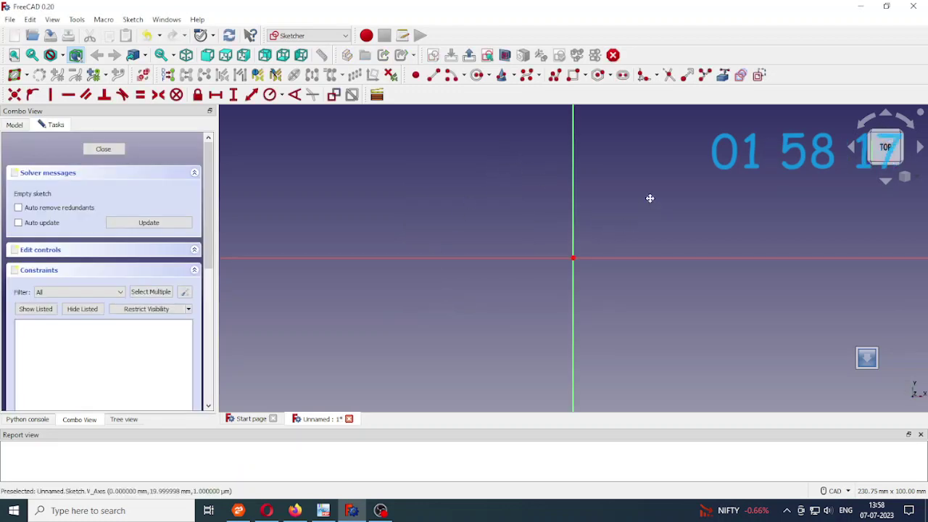
pyautogui.moveTo(650, 198); pyautogui.dragTo(408, 251, button='middle')
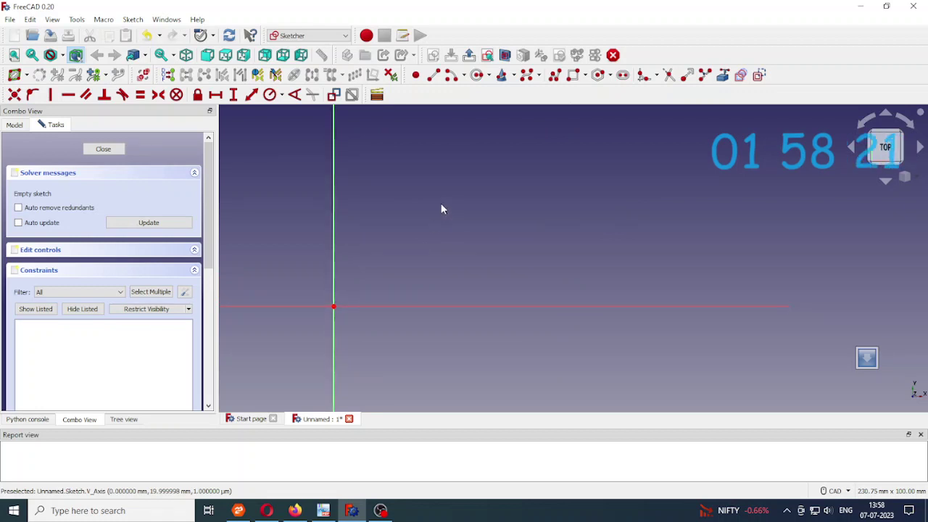
pyautogui.click(555, 78)
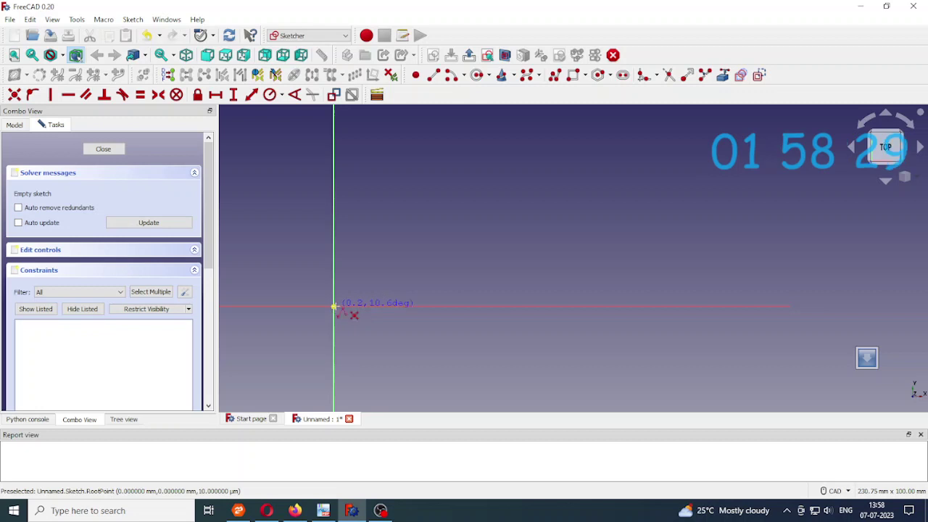
pyautogui.click(334, 307)
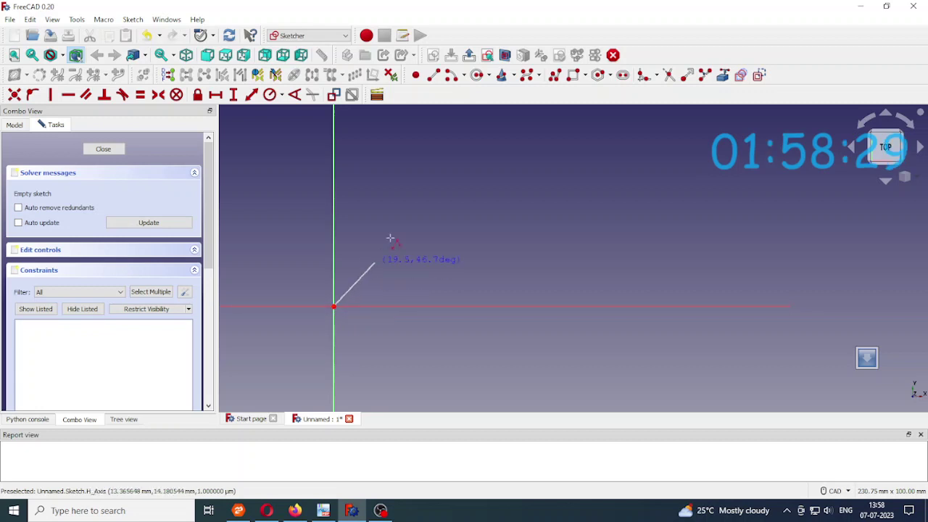
pyautogui.click(411, 188)
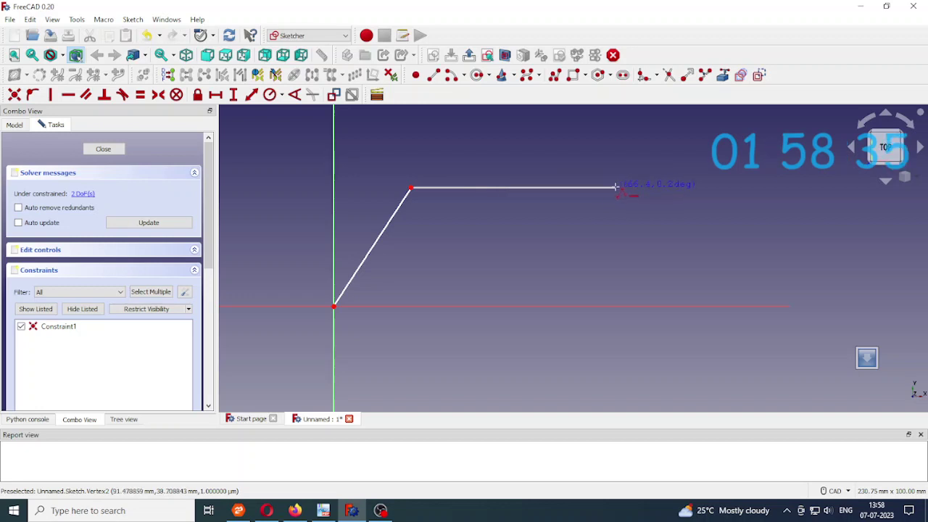
pyautogui.click(615, 188)
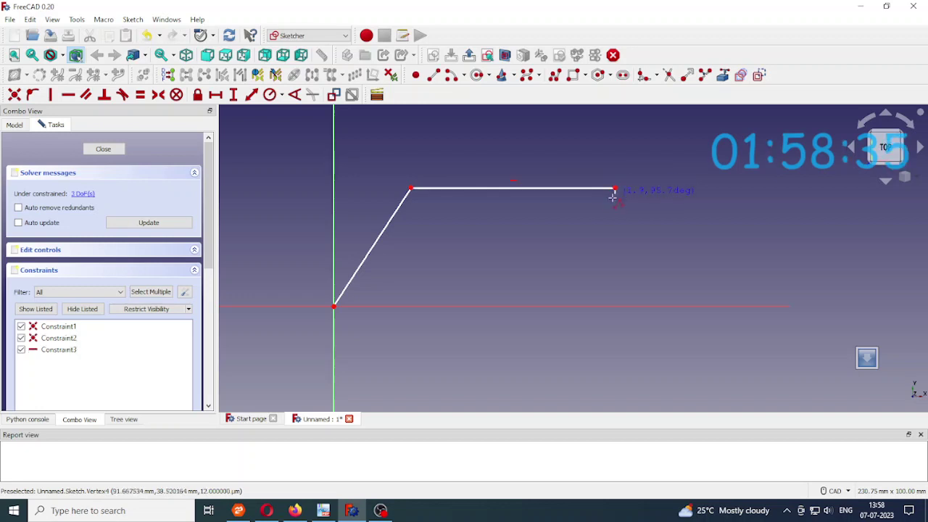
pyautogui.click(535, 306)
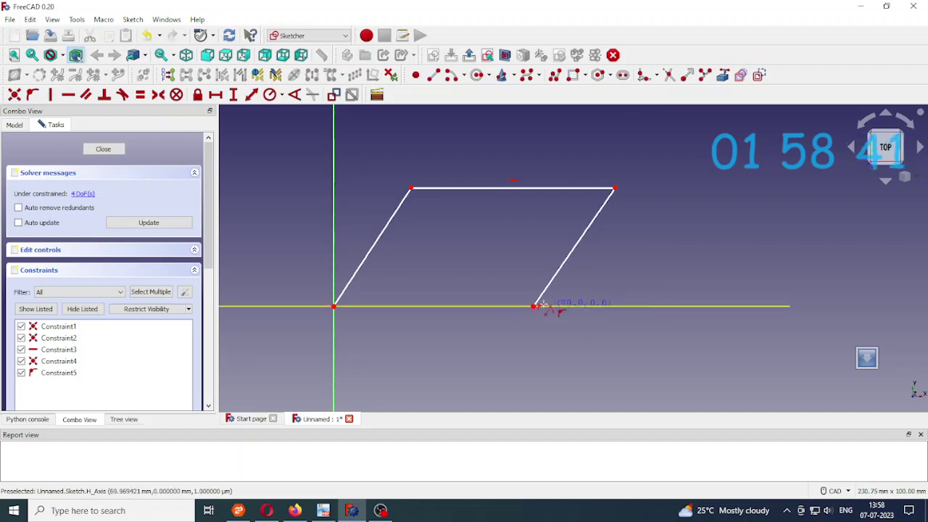
pyautogui.rightClick(535, 306)
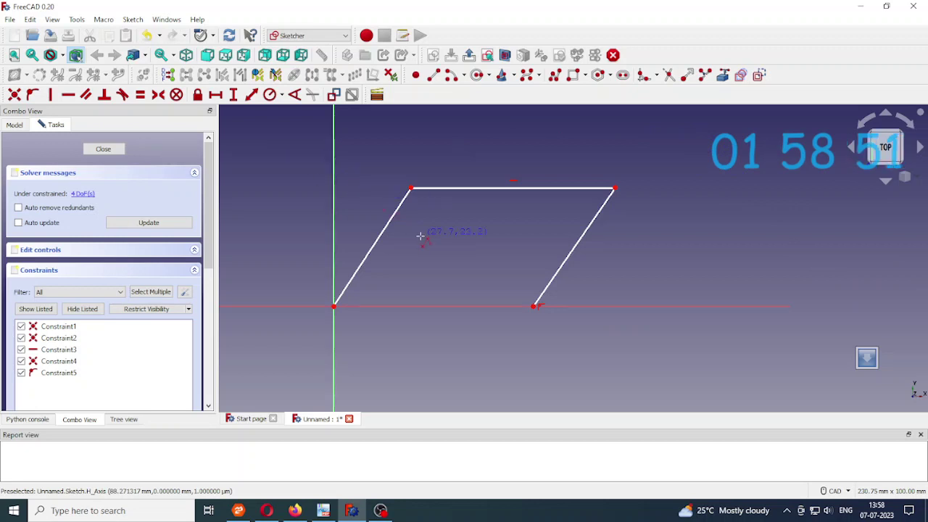
# Step: Constrain the left link's length to 100 mm
pyautogui.click(252, 94)
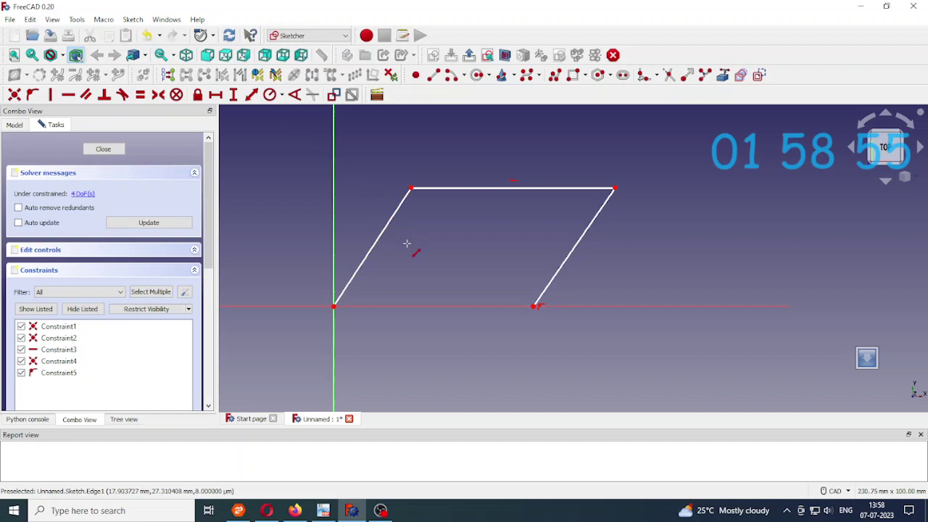
pyautogui.click(369, 253)
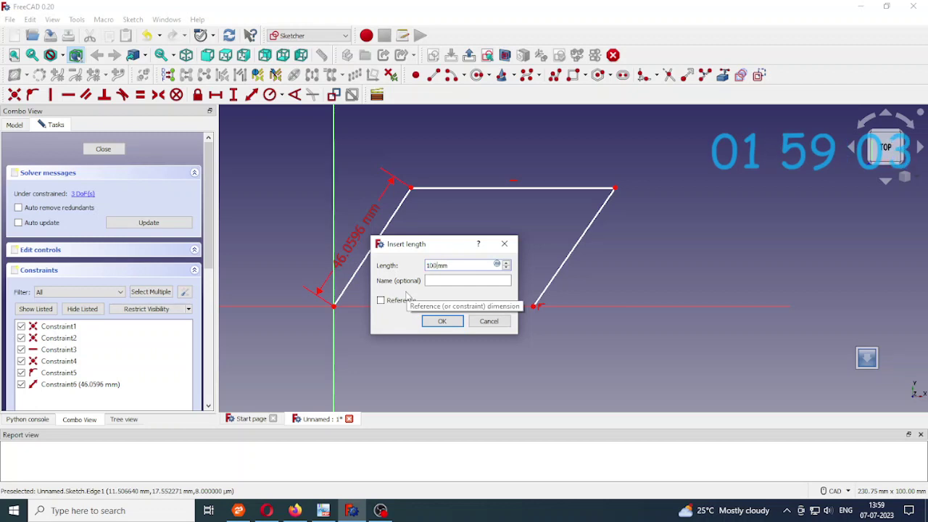
pyautogui.press('Return')
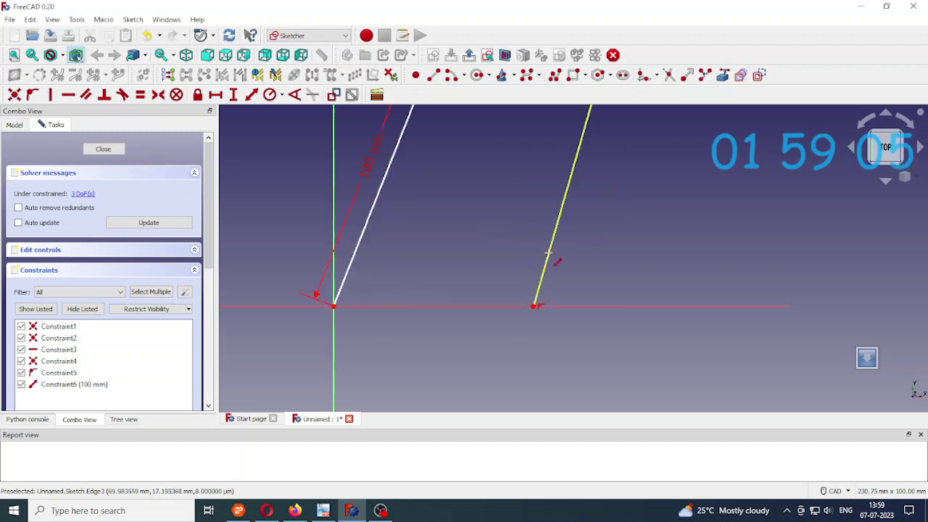
pyautogui.scroll(-2, 549, 253)
pyautogui.scroll(-2, 549, 253)
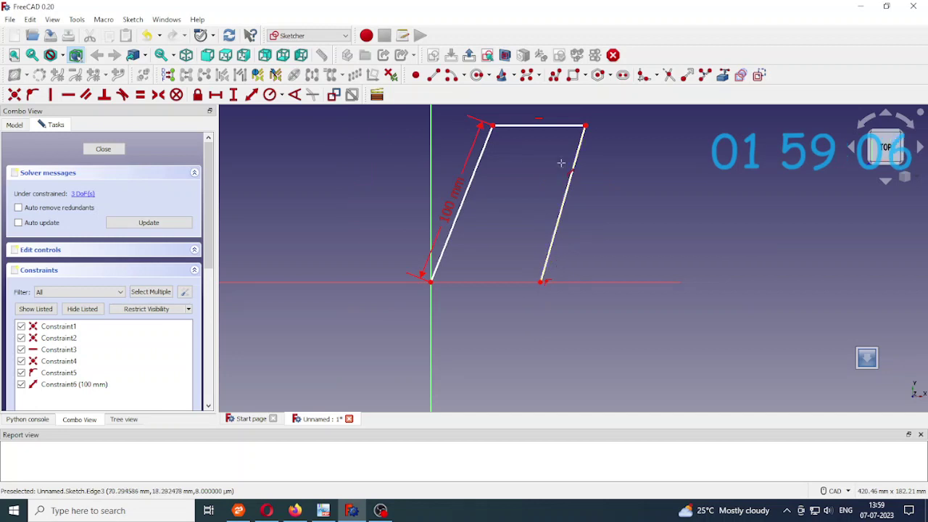
# Step: Set the top link's length to 200 mm
pyautogui.click(529, 127)
pyautogui.press('k')
pyautogui.press('d')
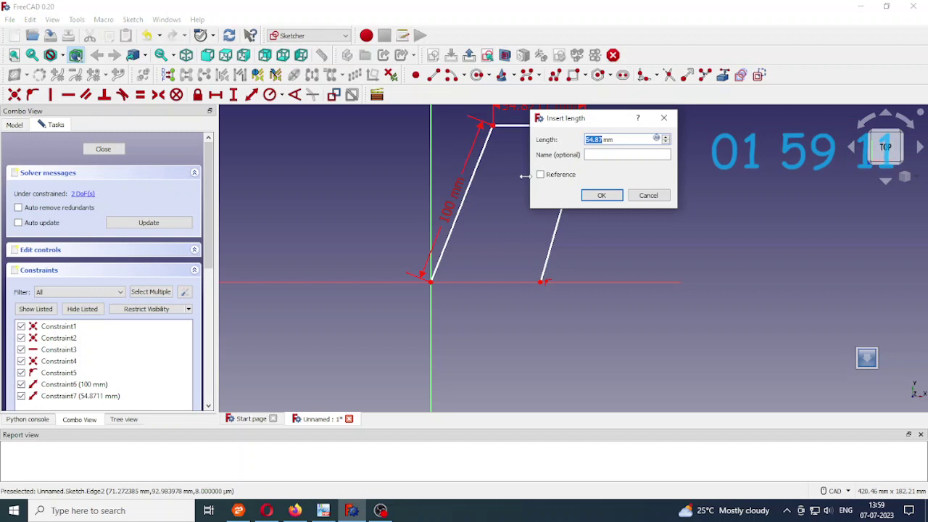
pyautogui.click(618, 199)
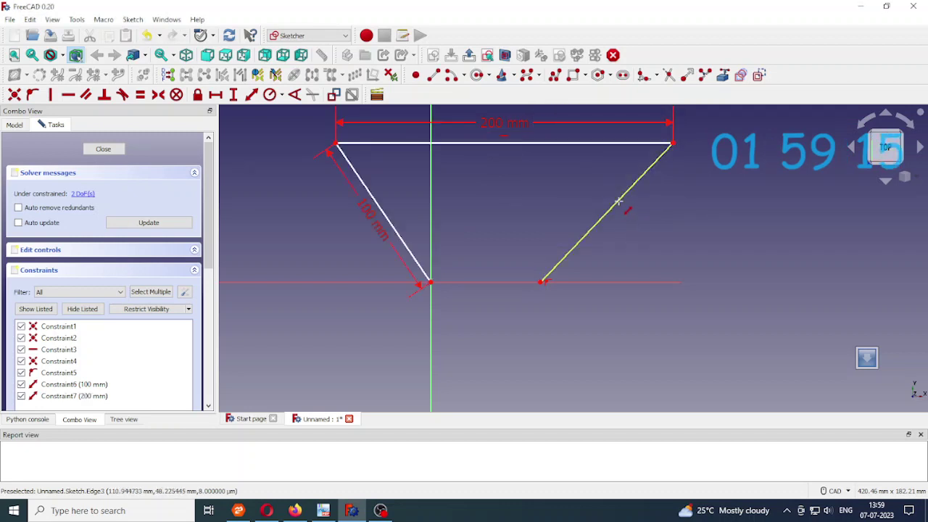
# Step: Constrain the right link's length to 100 mm
pyautogui.click(618, 201)
pyautogui.press('k')
pyautogui.press('d')
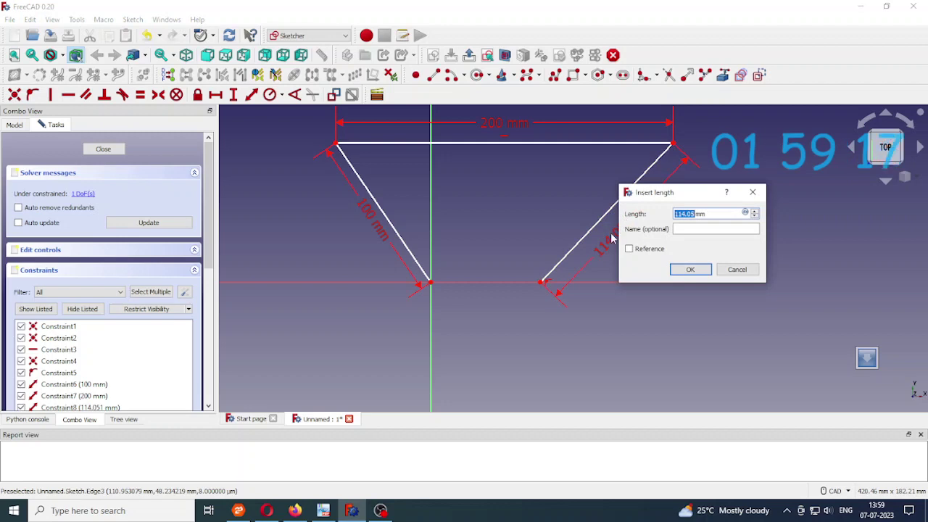
pyautogui.write('100')
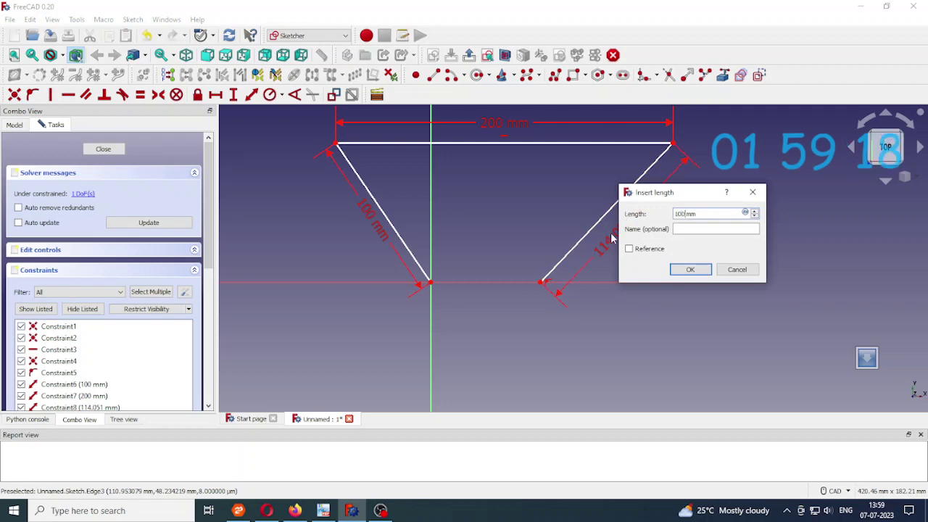
pyautogui.click(691, 270)
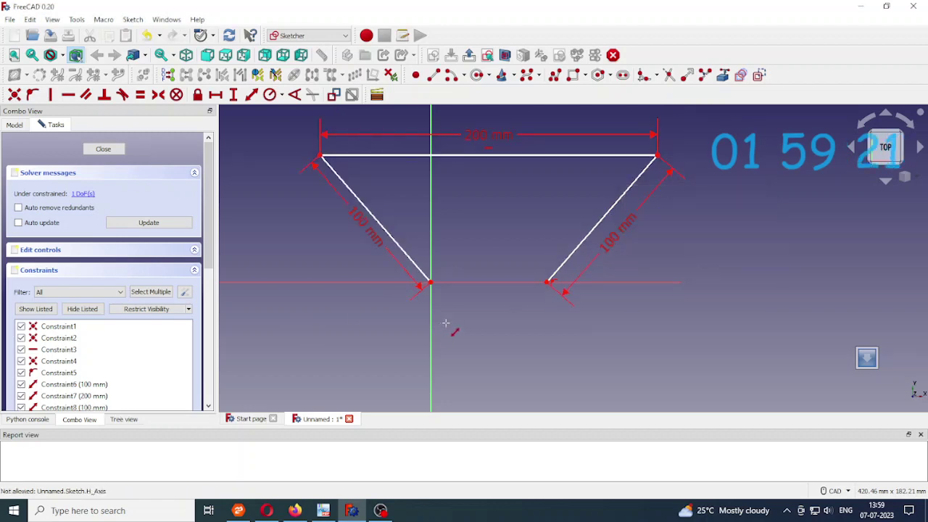
pyautogui.click(430, 283)
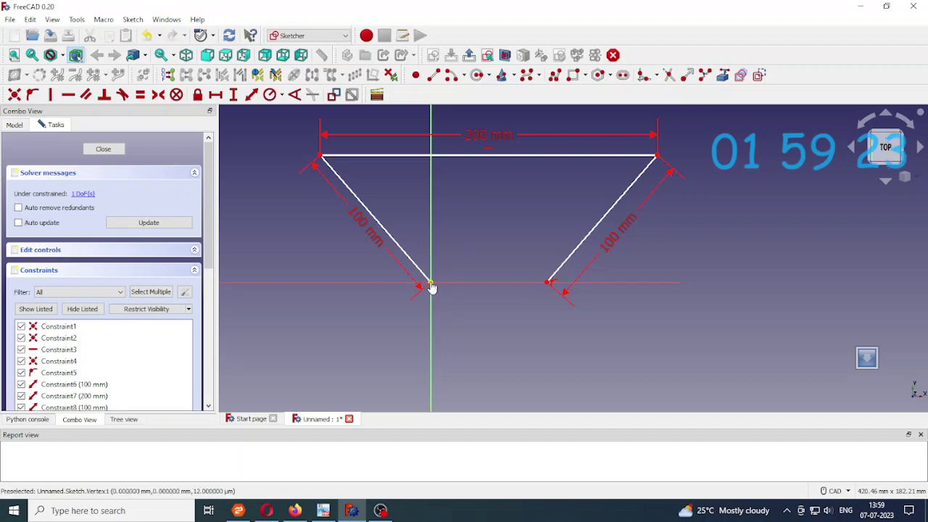
# Step: Try a horizontal distance with the axis selected, dismiss the selection warning and clear it
pyautogui.click(548, 285)
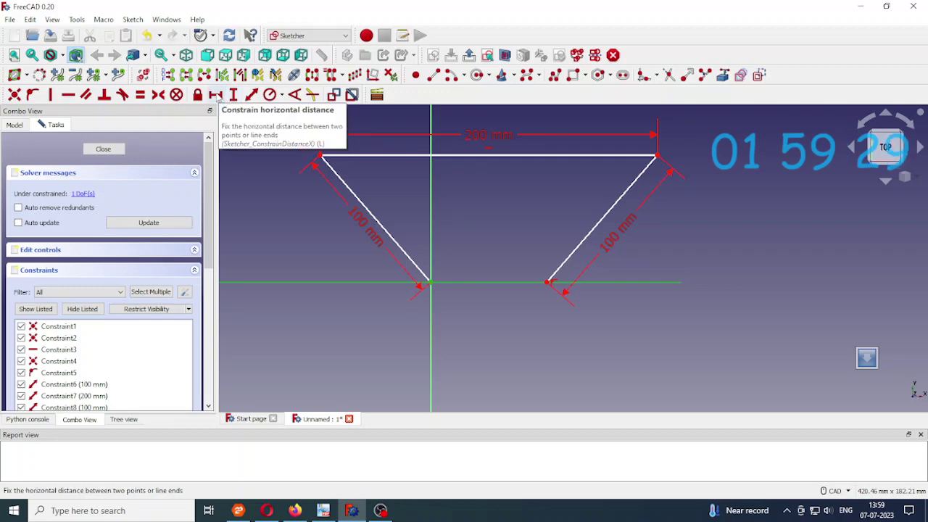
pyautogui.click(215, 95)
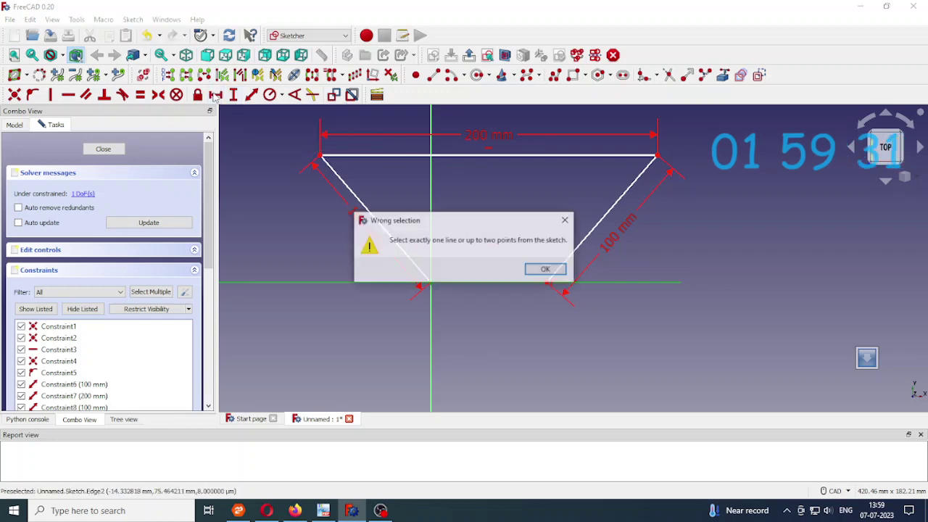
pyautogui.click(546, 269)
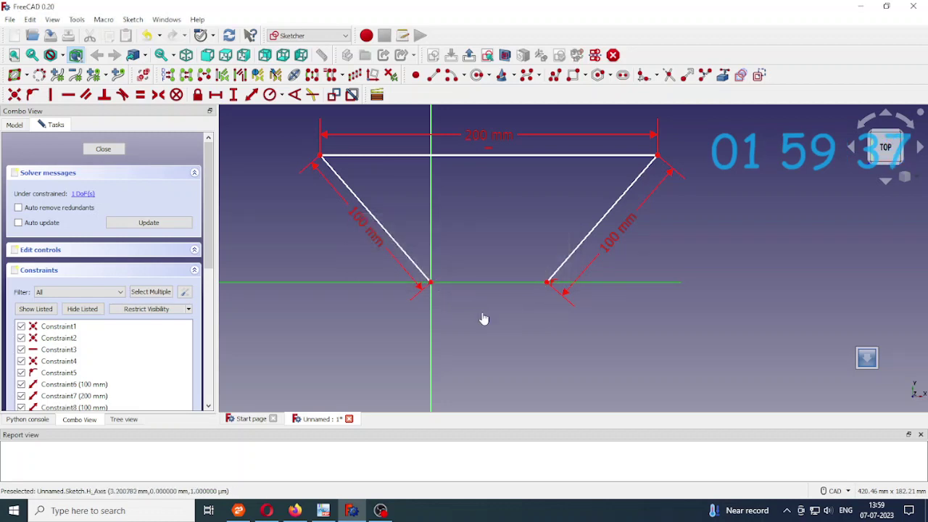
pyautogui.click(454, 292)
# Step: Fix the two bottom pivot vertices 200 mm apart horizontally
pyautogui.click(431, 283)
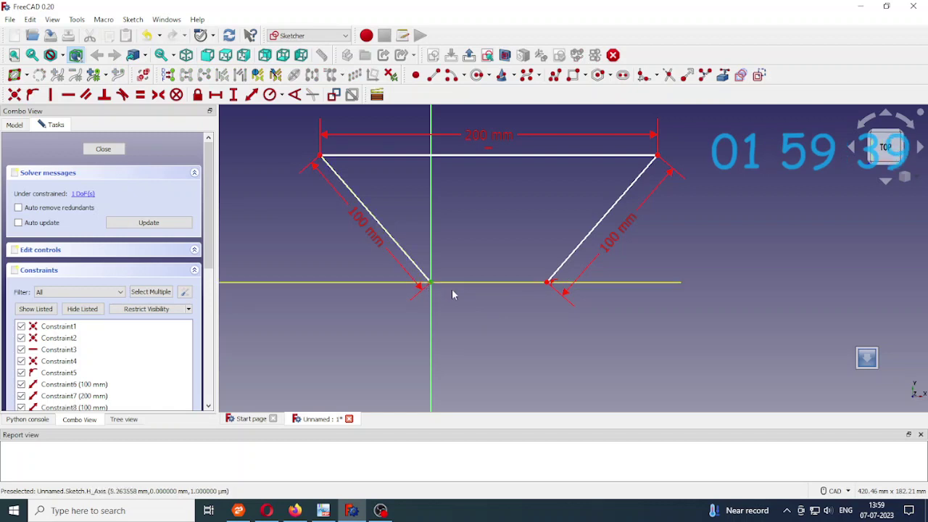
pyautogui.click(547, 284)
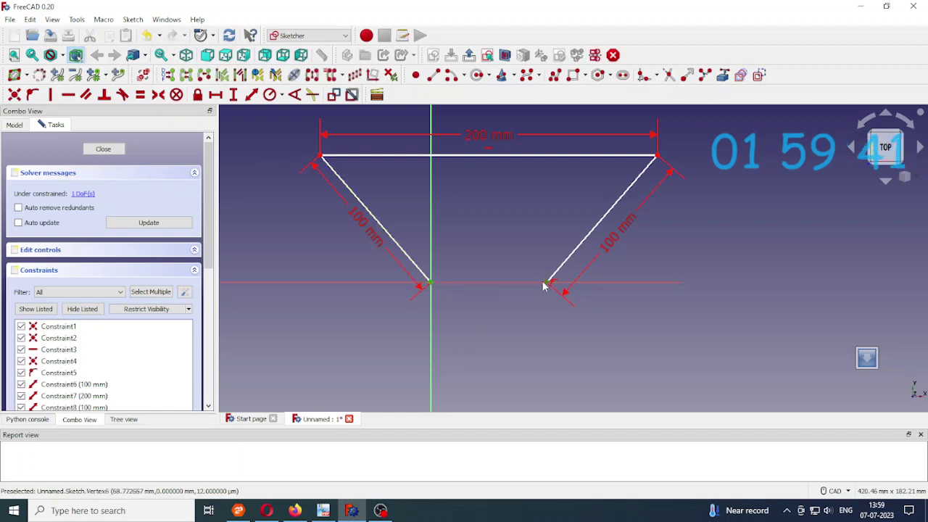
pyautogui.click(215, 94)
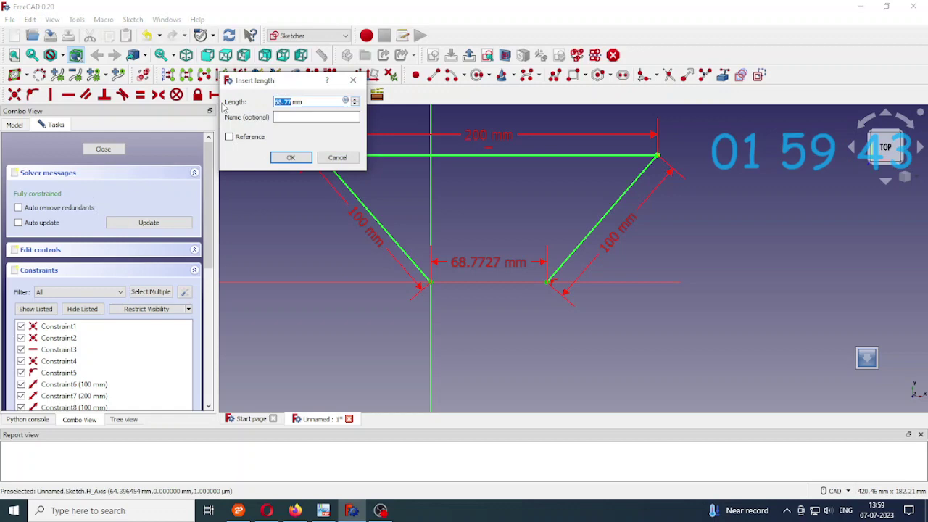
pyautogui.write('1')
pyautogui.press('BackSpace')
pyautogui.write('2')
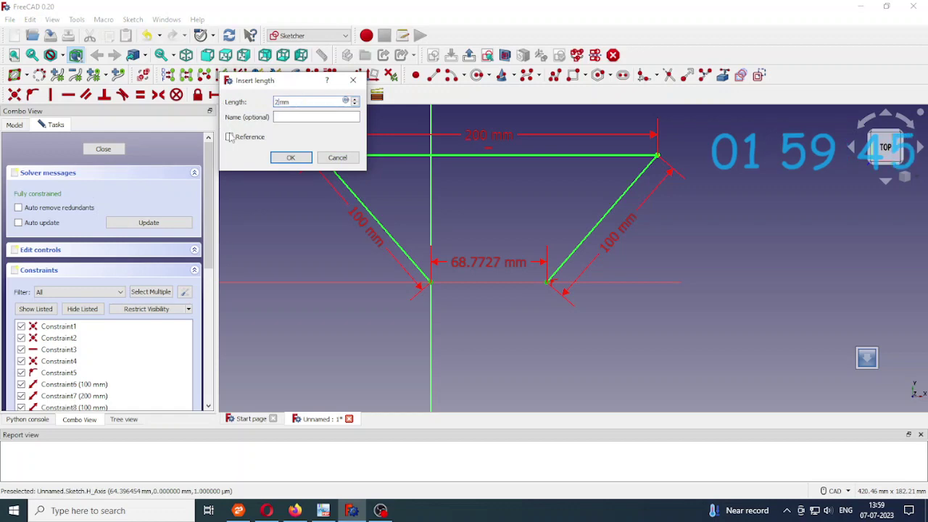
pyautogui.write('00')
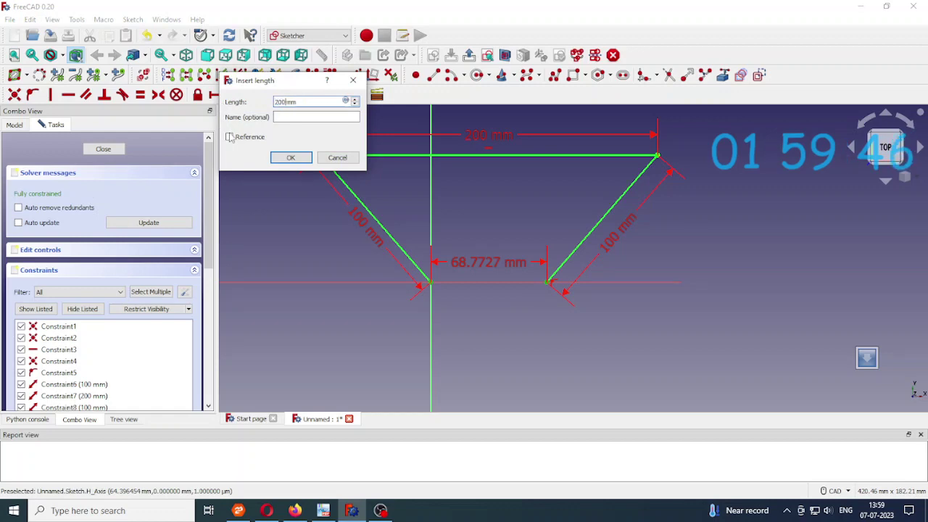
pyautogui.click(298, 156)
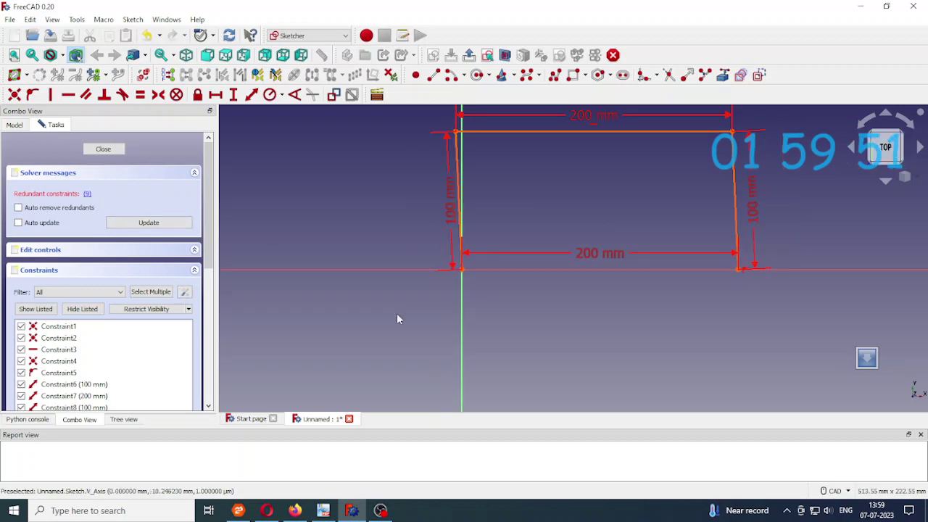
# Step: Reveal the redundant constraints and test-drag the linkage toward a slanted parallelogram
pyautogui.click(87, 194)
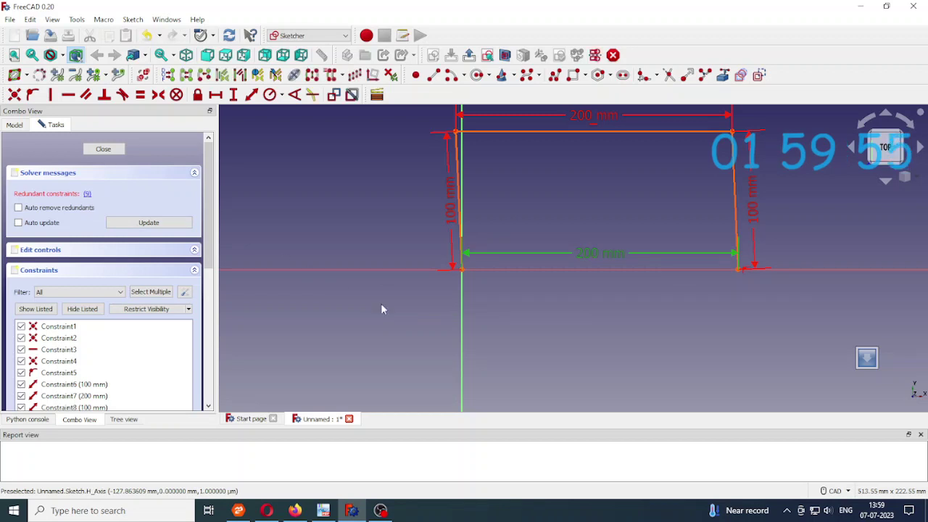
pyautogui.click(402, 308)
pyautogui.moveTo(679, 324)
pyautogui.mouseDown(button='middle')
pyautogui.moveTo(590, 296)
pyautogui.moveTo(609, 337)
pyautogui.mouseUp(button='middle')
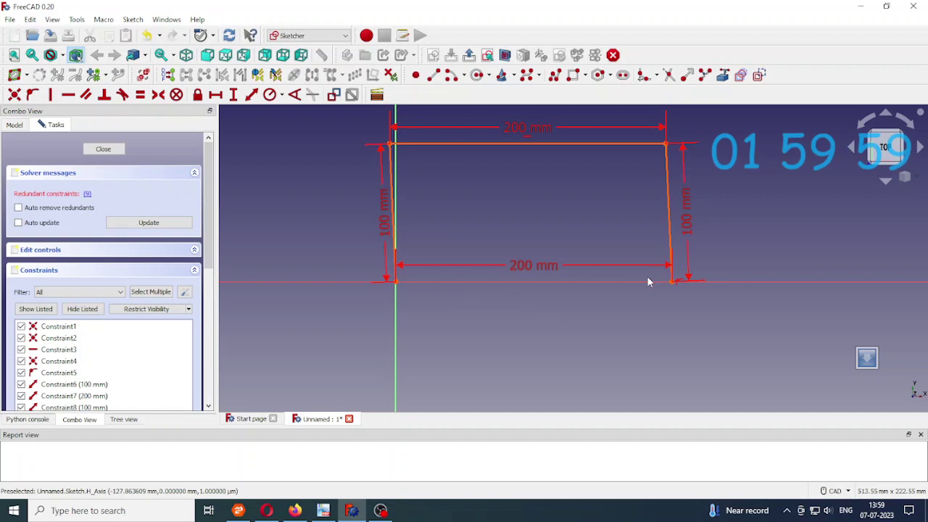
pyautogui.moveTo(389, 145)
pyautogui.mouseDown()
pyautogui.moveTo(435, 161)
pyautogui.moveTo(369, 159)
pyautogui.moveTo(425, 161)
pyautogui.moveTo(384, 149)
pyautogui.moveTo(498, 150)
pyautogui.moveTo(437, 157)
pyautogui.moveTo(509, 159)
pyautogui.moveTo(485, 155)
pyautogui.mouseUp()
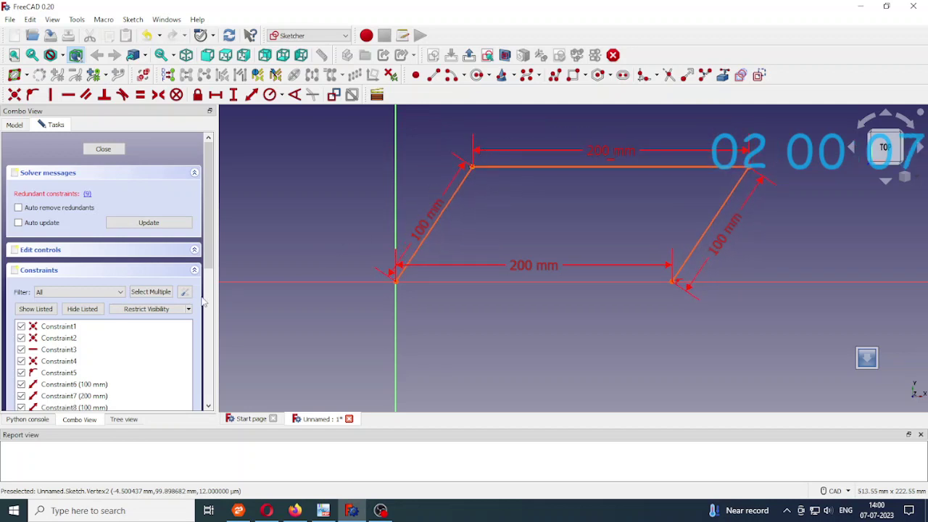
pyautogui.scroll(-5, 206, 299)
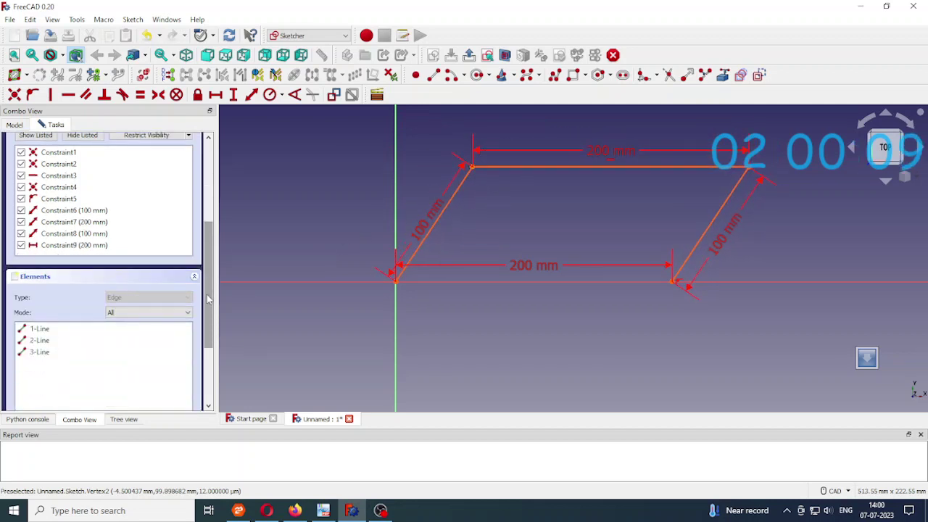
pyautogui.scroll(2, 208, 299)
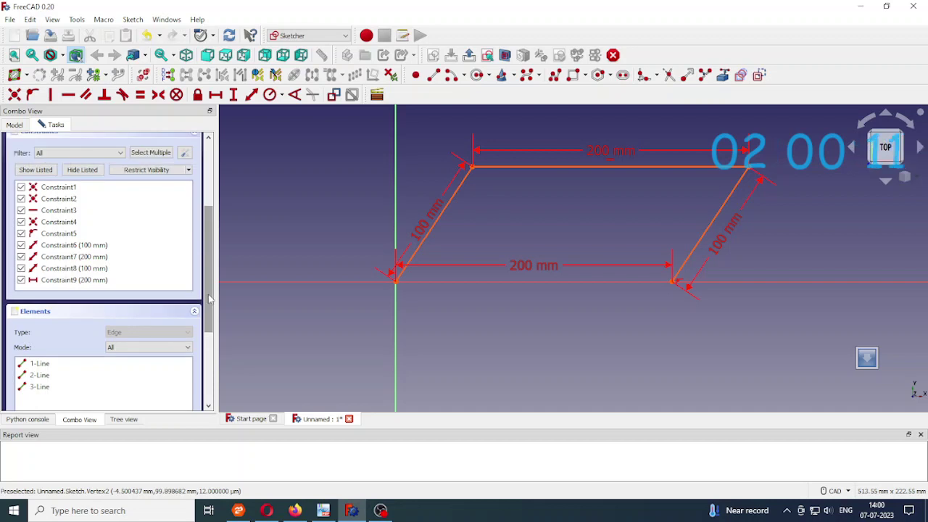
pyautogui.scroll(2, 208, 299)
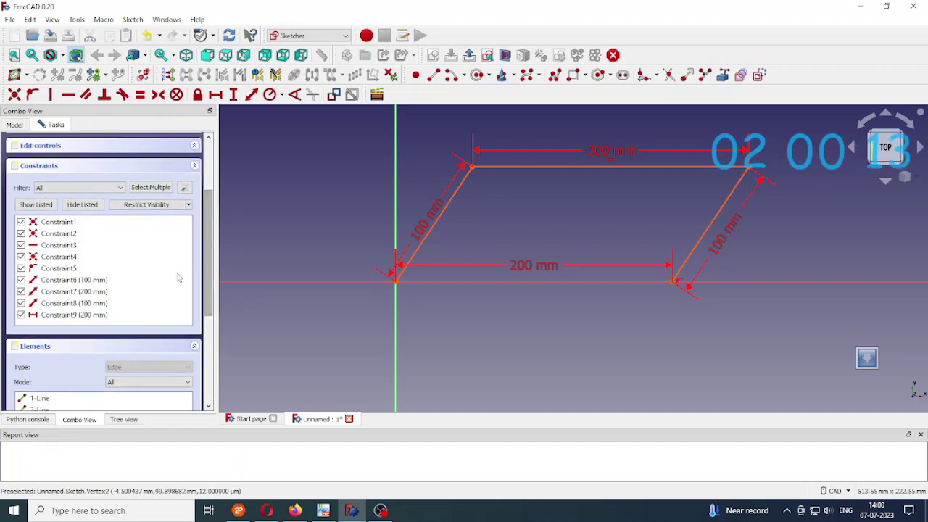
# Step: Delete the top link's horizontal Constraint3 and drag the top-left joint into a leaning parallelogram
pyautogui.click(61, 249)
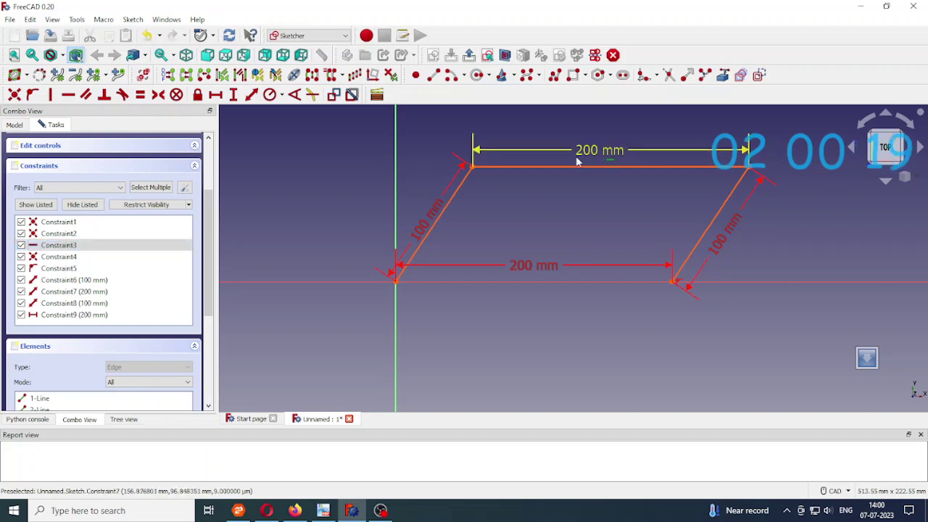
pyautogui.moveTo(472, 171); pyautogui.dragTo(491, 178)
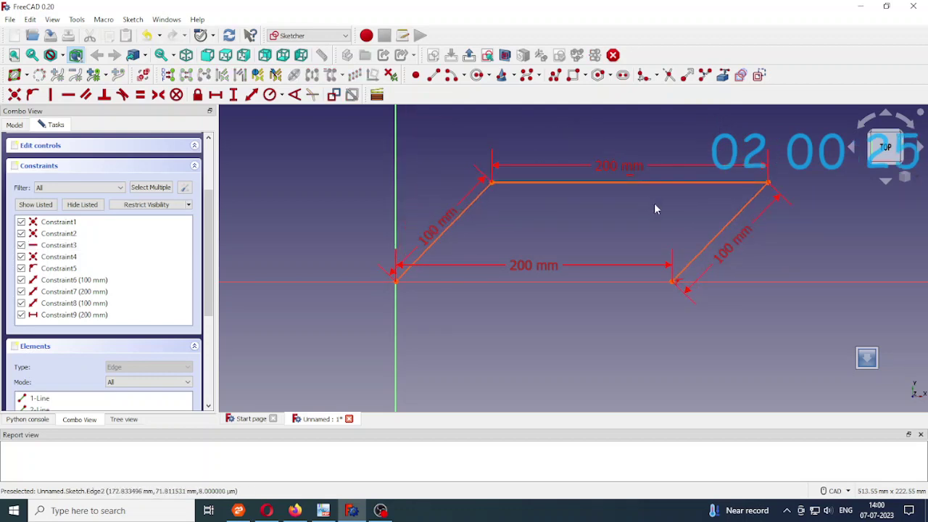
pyautogui.press('Delete')
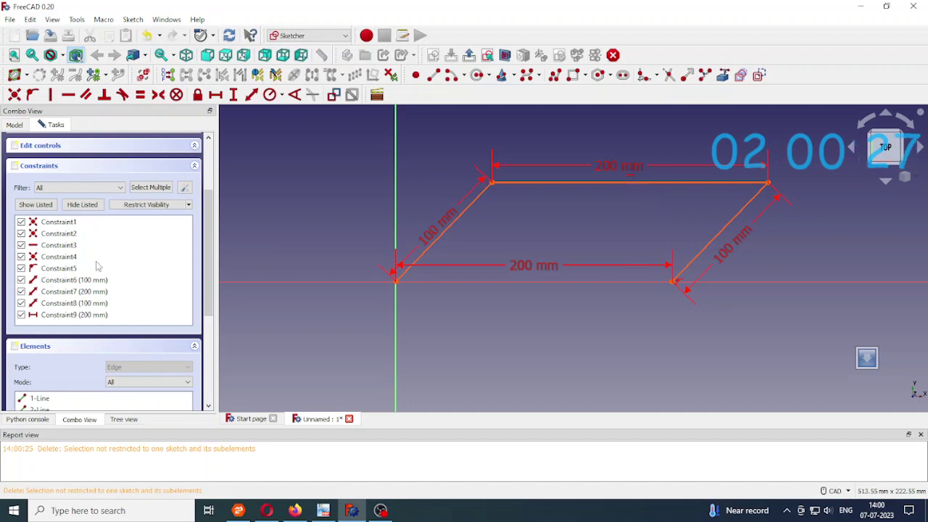
pyautogui.click(72, 249)
pyautogui.press('Delete')
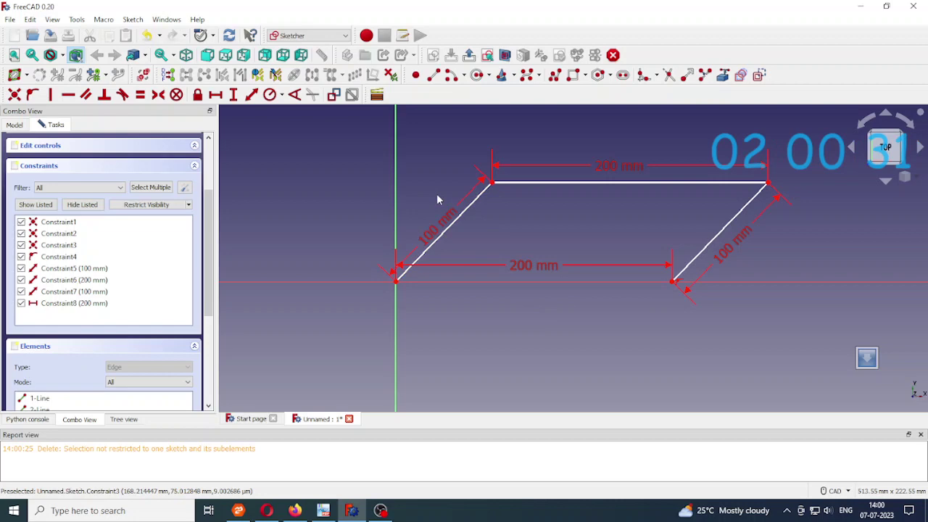
pyautogui.moveTo(492, 187)
pyautogui.mouseDown()
pyautogui.moveTo(519, 216)
pyautogui.moveTo(548, 215)
pyautogui.moveTo(393, 222)
pyautogui.moveTo(353, 257)
pyautogui.moveTo(568, 214)
pyautogui.moveTo(358, 229)
pyautogui.moveTo(462, 211)
pyautogui.moveTo(331, 230)
pyautogui.moveTo(477, 207)
pyautogui.moveTo(457, 201)
pyautogui.mouseUp()
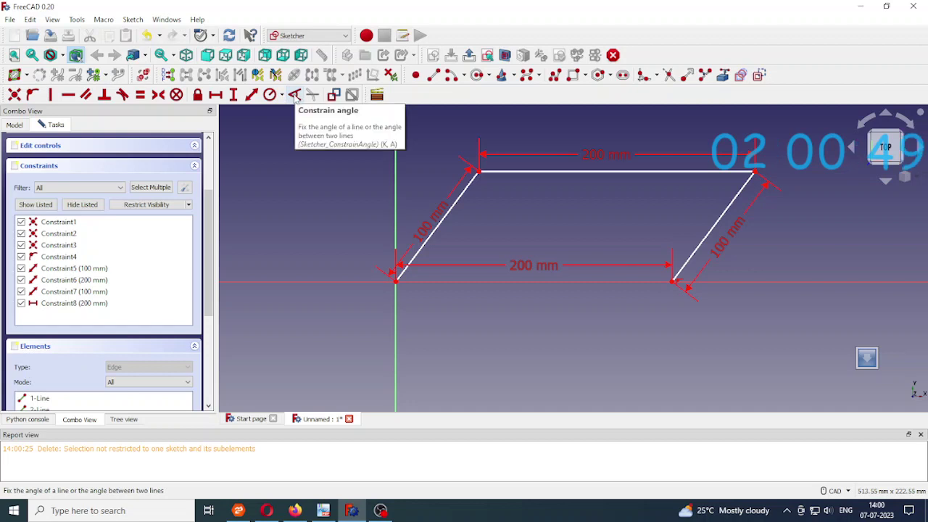
# Step: Add a 53.03° angle named theta between the left crank and horizontal axis, then close the sketch
pyautogui.click(295, 96)
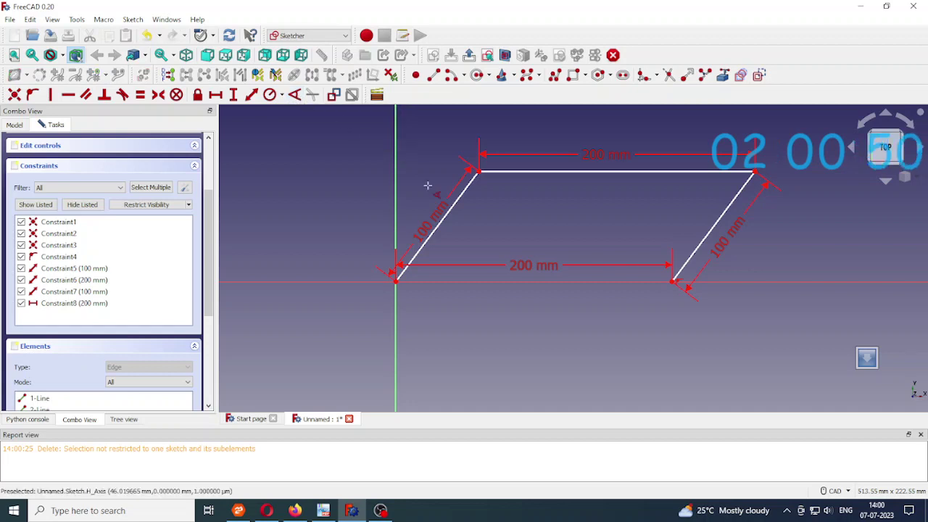
pyautogui.click(463, 198)
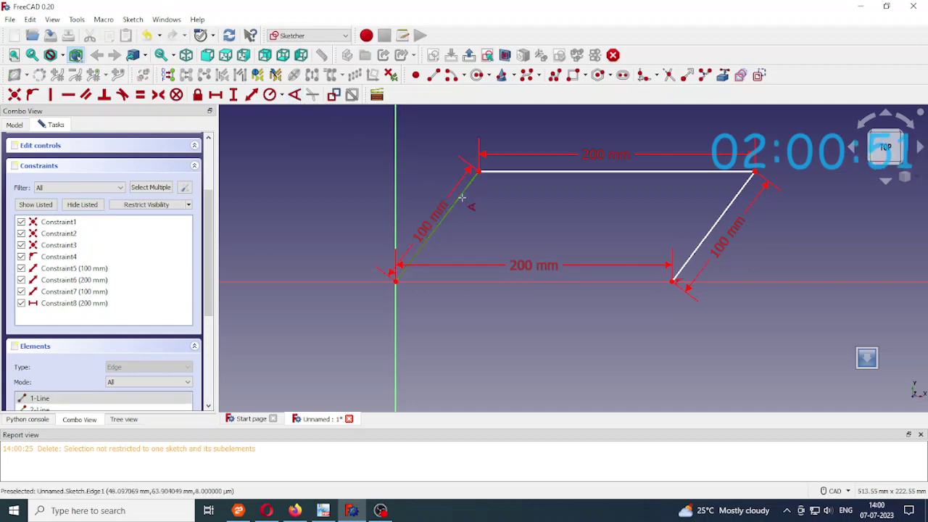
pyautogui.click(467, 282)
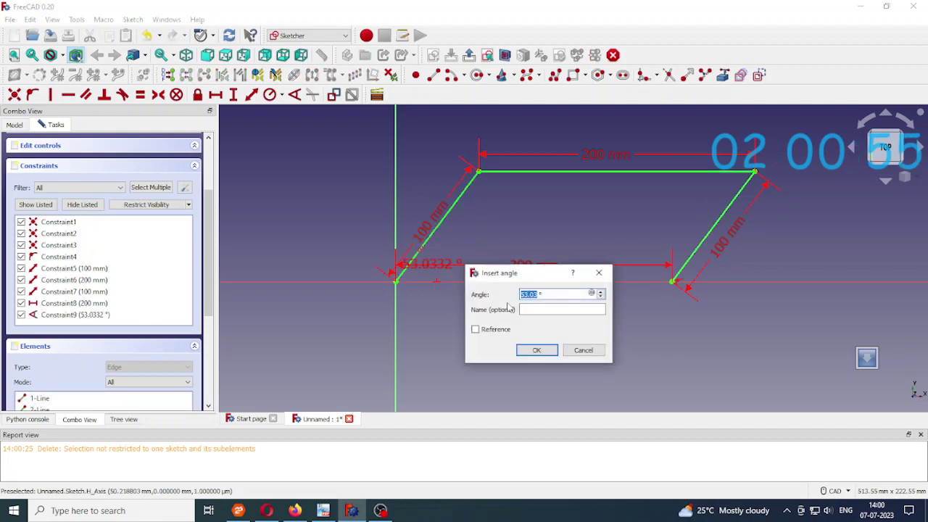
pyautogui.click(537, 310)
pyautogui.write('th')
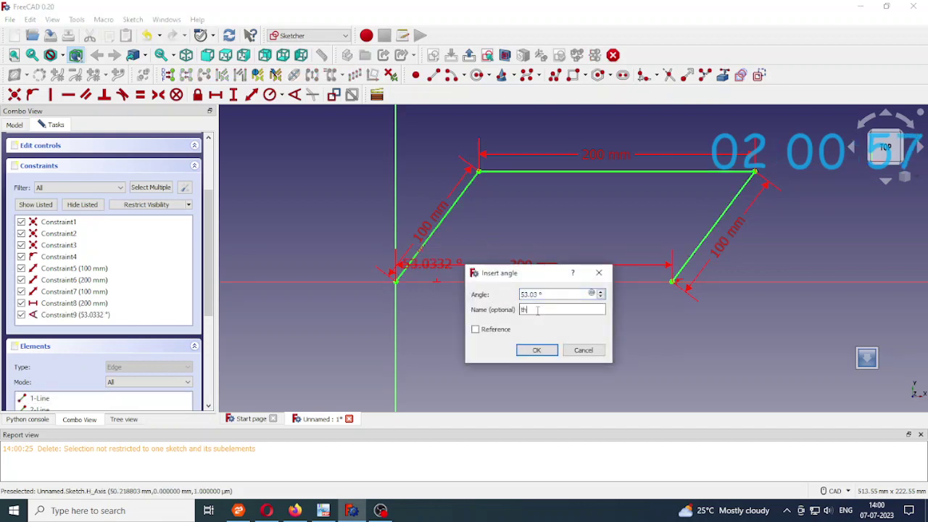
pyautogui.write('eta')
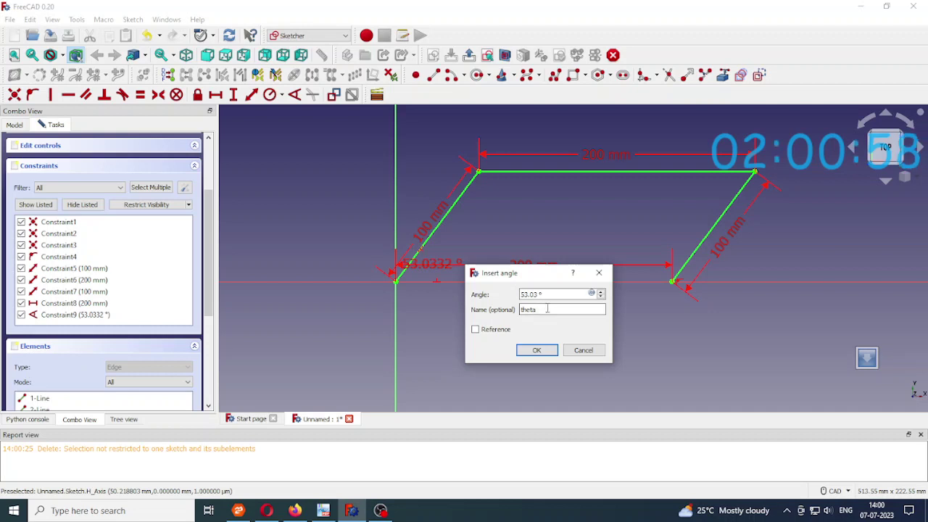
pyautogui.click(543, 352)
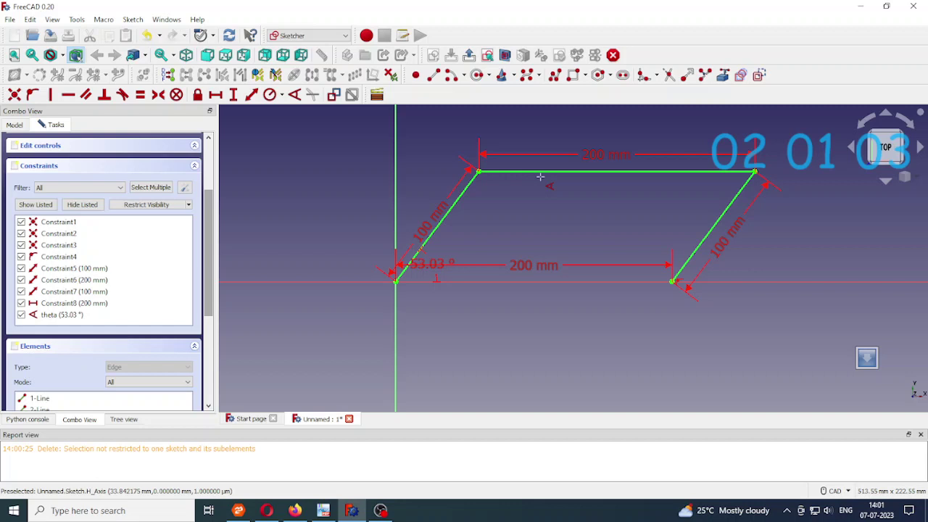
pyautogui.moveTo(208, 239); pyautogui.dragTo(107, 148)
pyautogui.click(105, 149)
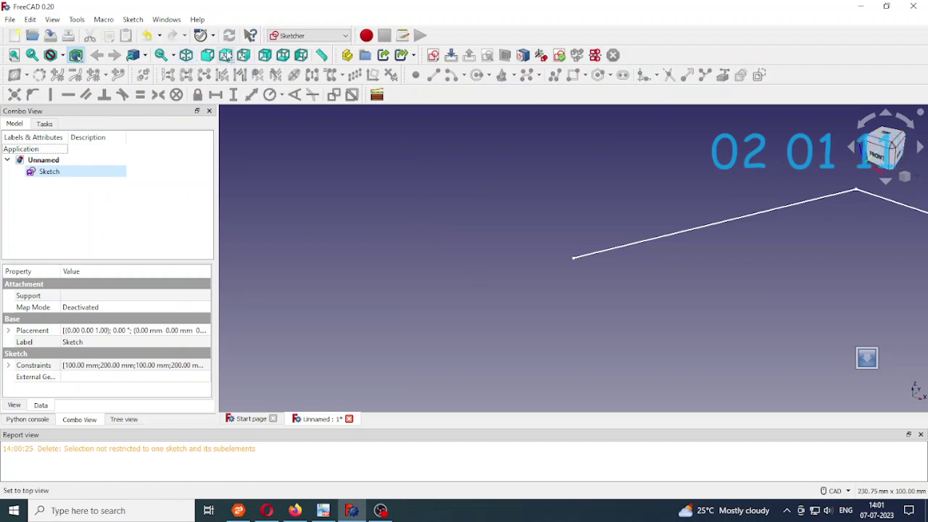
# Step: Search macros for 'anima' in the Addon Manager, verify Animator is Installed, and close it
pyautogui.click(32, 54)
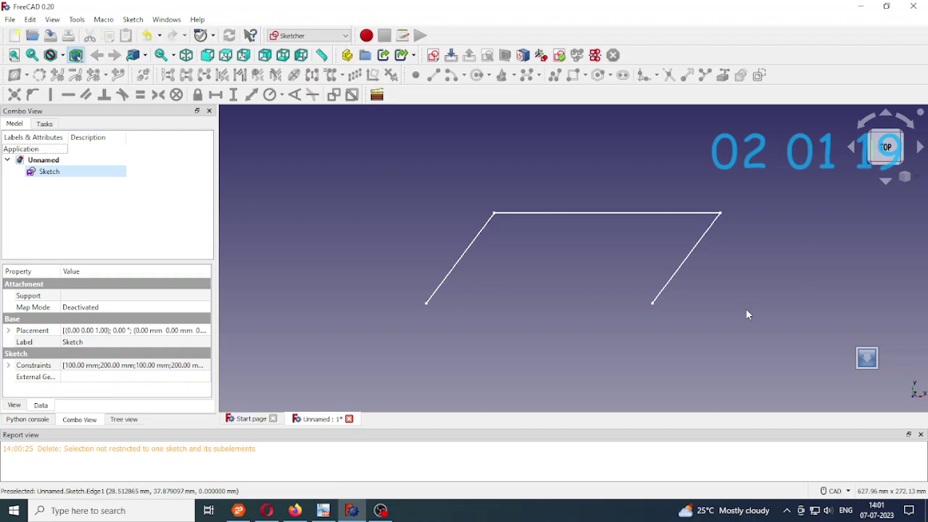
pyautogui.click(102, 22)
pyautogui.moveTo(90, 22)
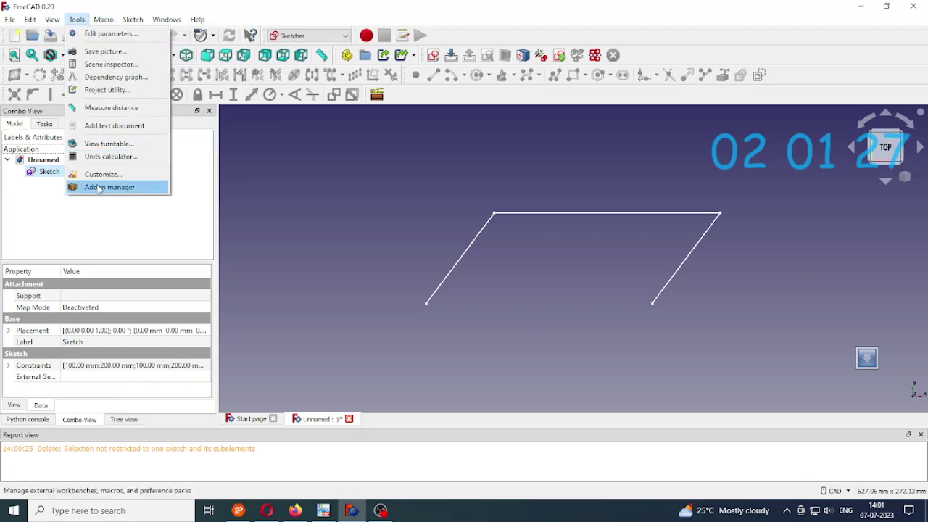
pyautogui.click(99, 188)
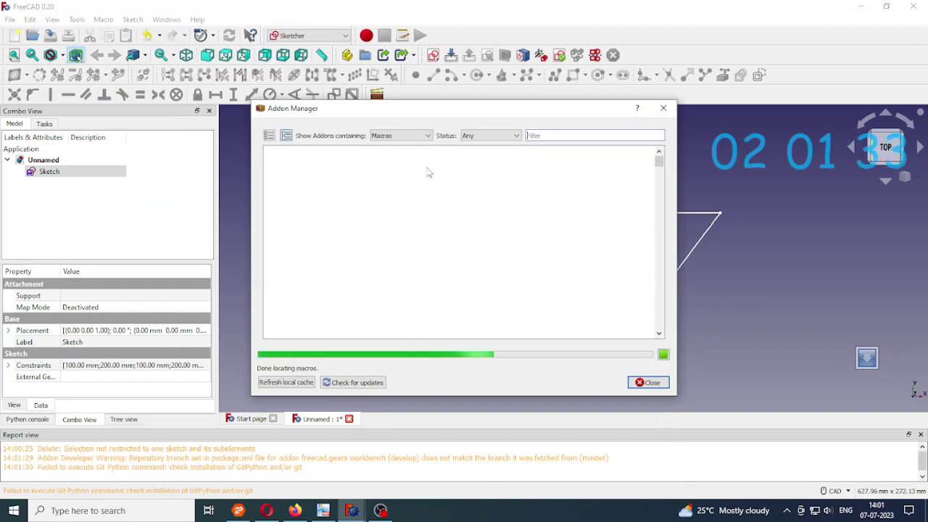
pyautogui.scroll(-2, 431, 209)
pyautogui.scroll(1, 430, 209)
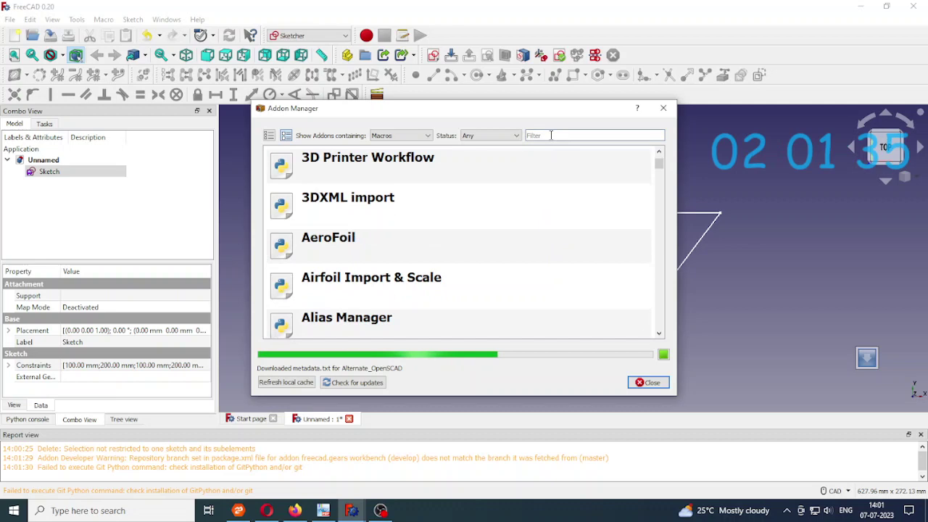
pyautogui.write('anima')
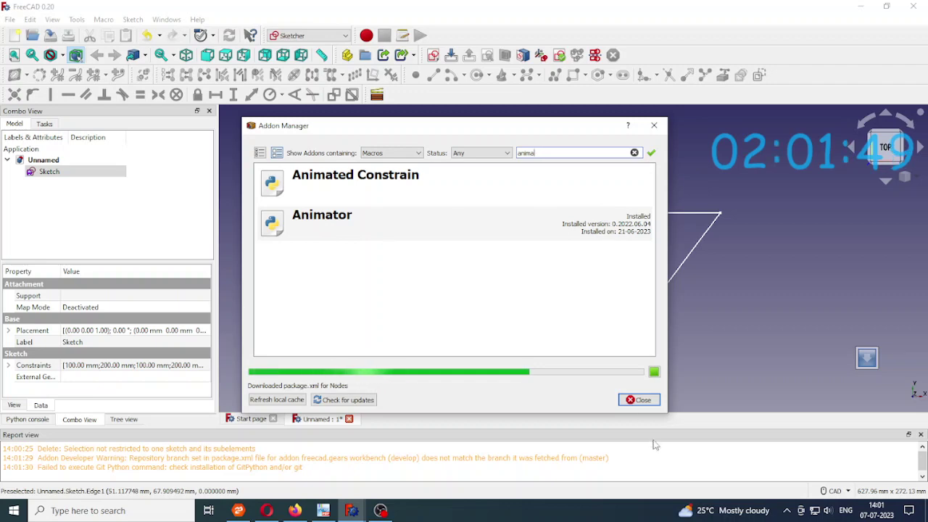
pyautogui.click(638, 399)
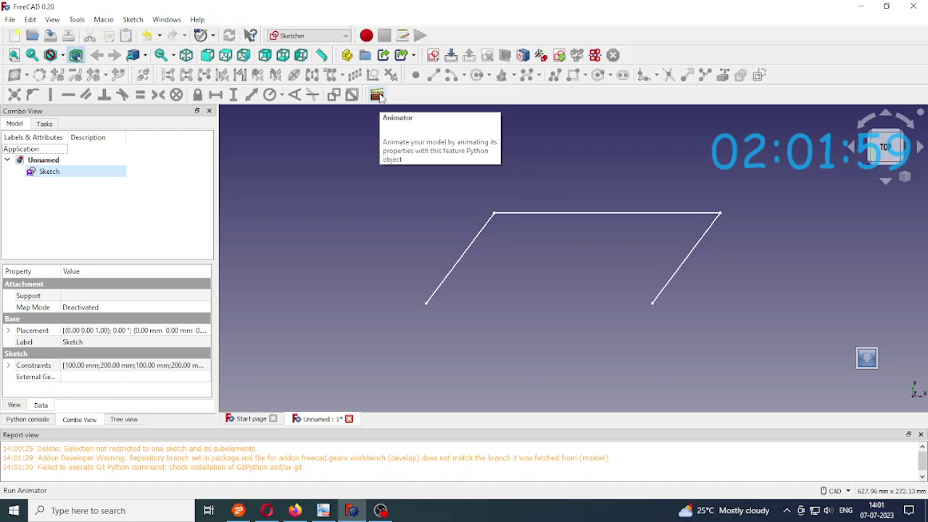
# Step: Add an Animator object and bind its Variable001 to Sketch.Constraints.theta
pyautogui.click(377, 95)
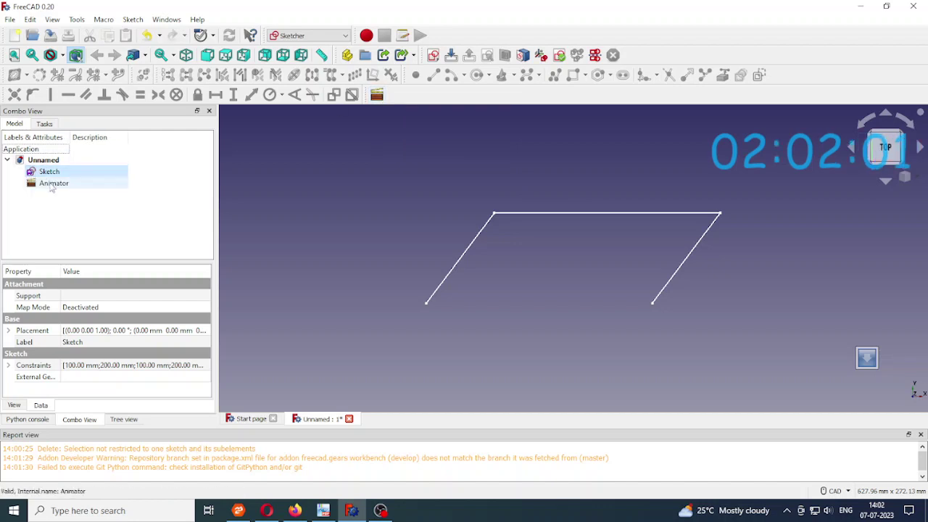
pyautogui.click(51, 185)
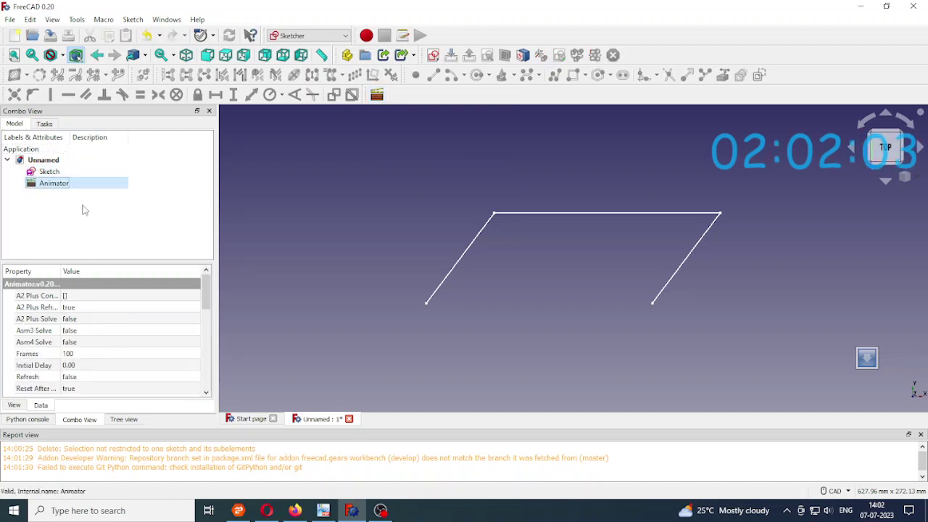
pyautogui.moveTo(207, 292); pyautogui.dragTo(207, 332)
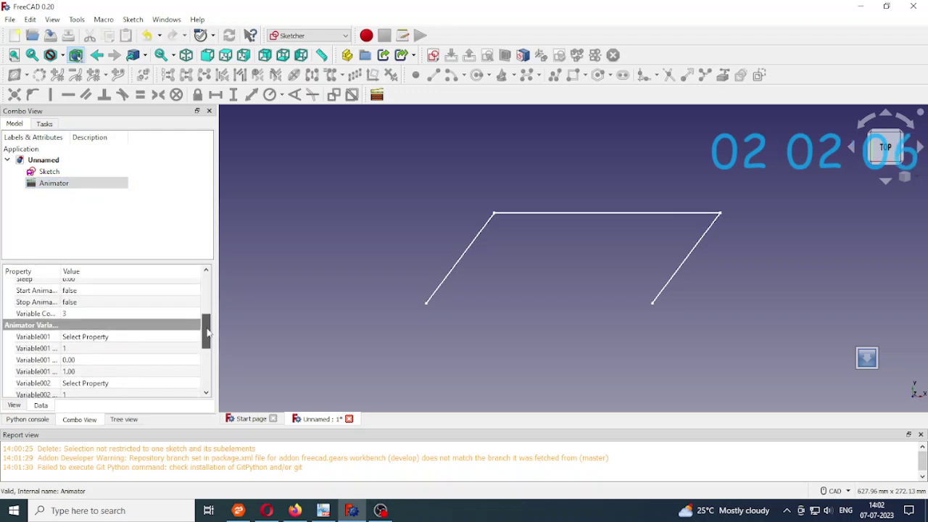
pyautogui.scroll(1, 95, 330)
pyautogui.scroll(-1, 95, 330)
pyautogui.click(104, 340)
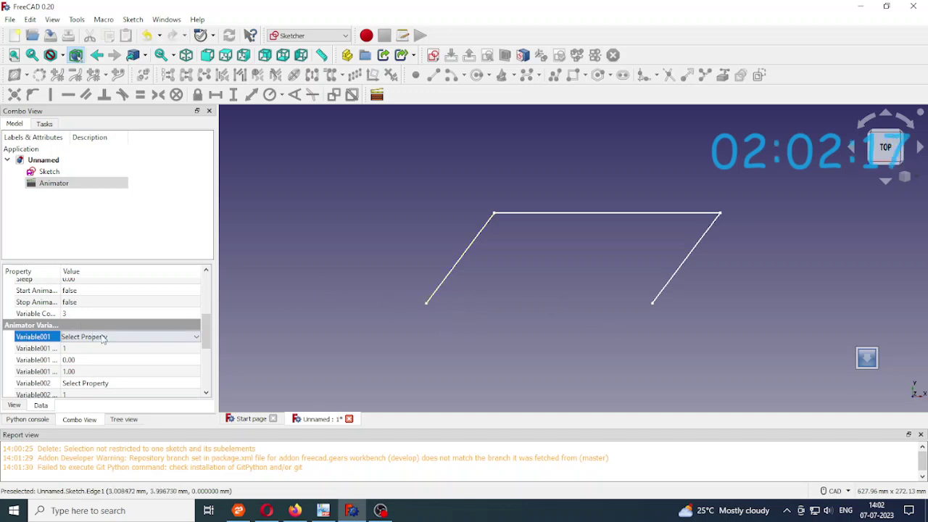
pyautogui.click(196, 337)
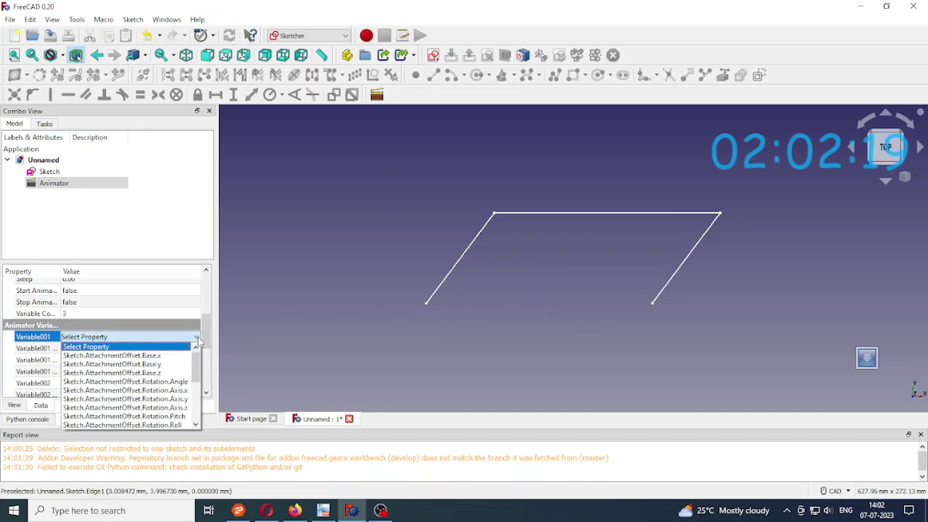
pyautogui.scroll(-1, 163, 384)
pyautogui.scroll(-1, 163, 384)
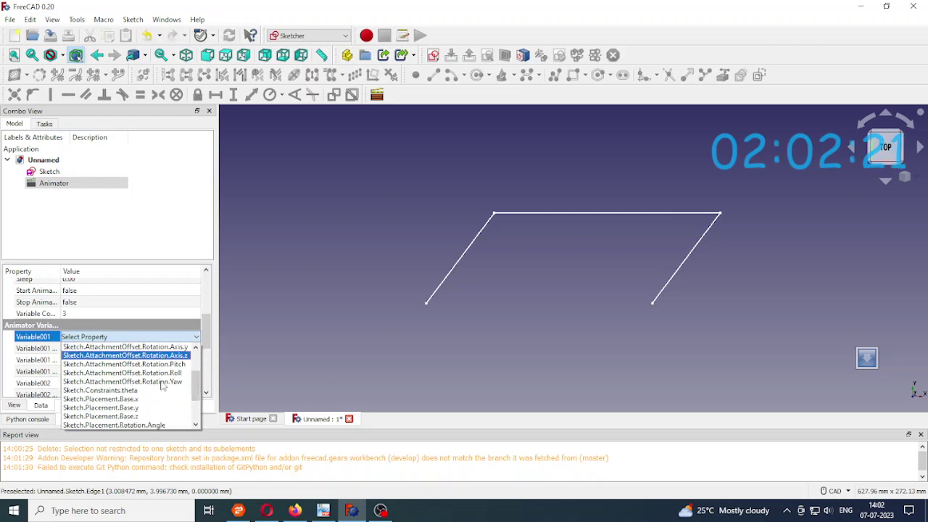
pyautogui.click(123, 392)
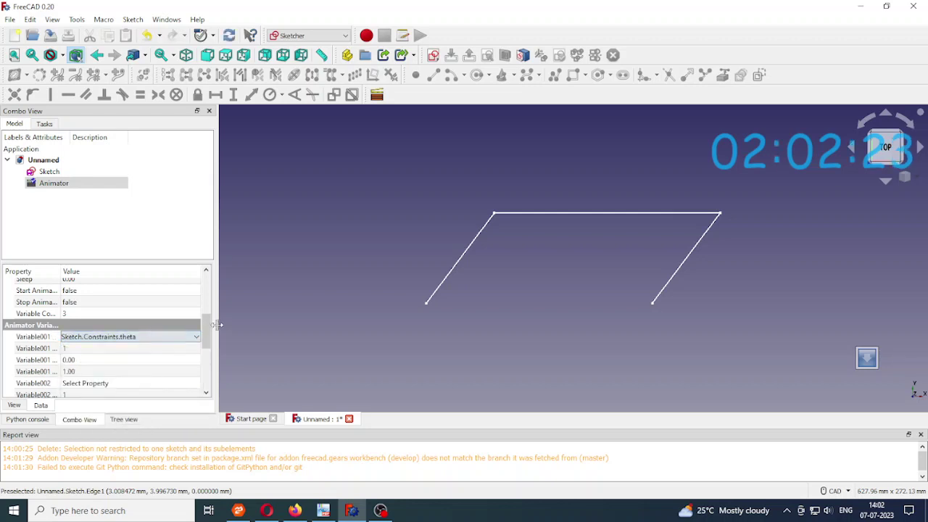
# Step: Run the Animator once as a test animation
pyautogui.click(58, 184)
pyautogui.doubleClick(61, 186)
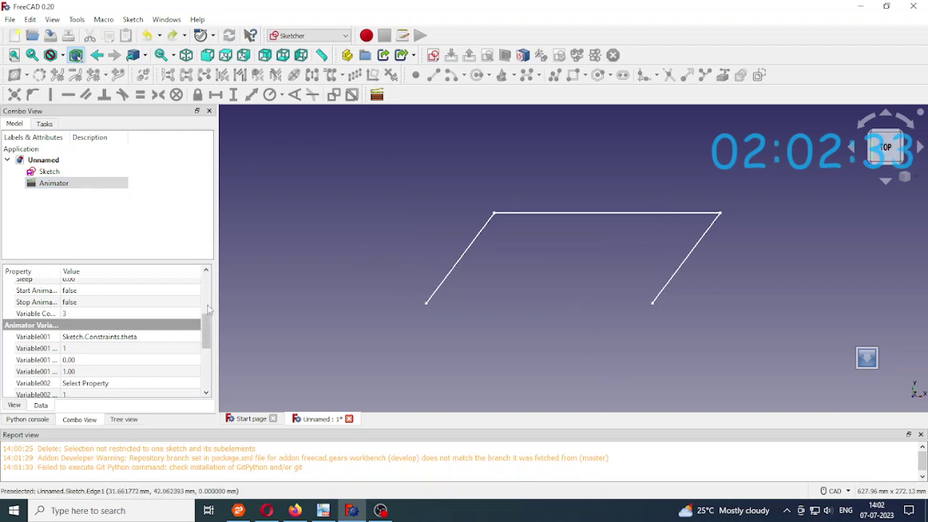
pyautogui.moveTo(203, 327)
pyautogui.mouseDown()
pyautogui.moveTo(203, 311)
pyautogui.moveTo(204, 331)
pyautogui.mouseUp()
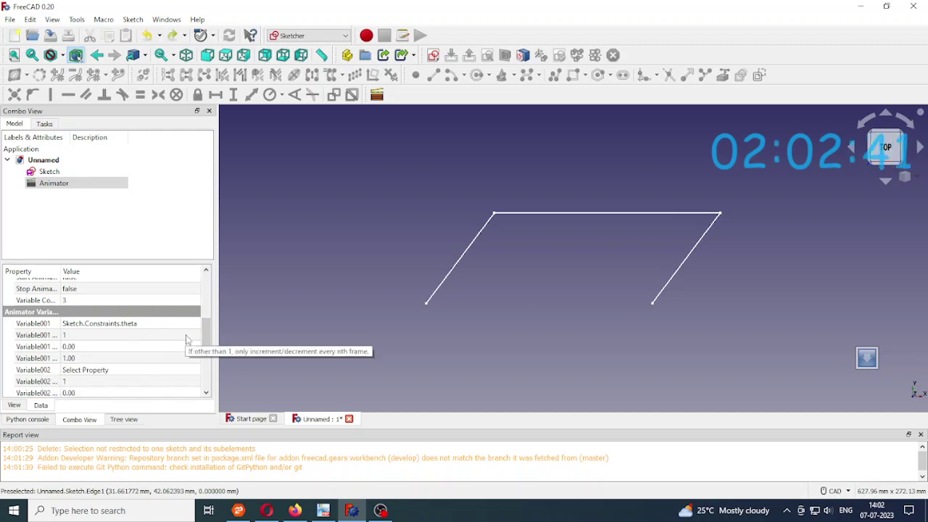
pyautogui.moveTo(206, 335); pyautogui.dragTo(205, 313)
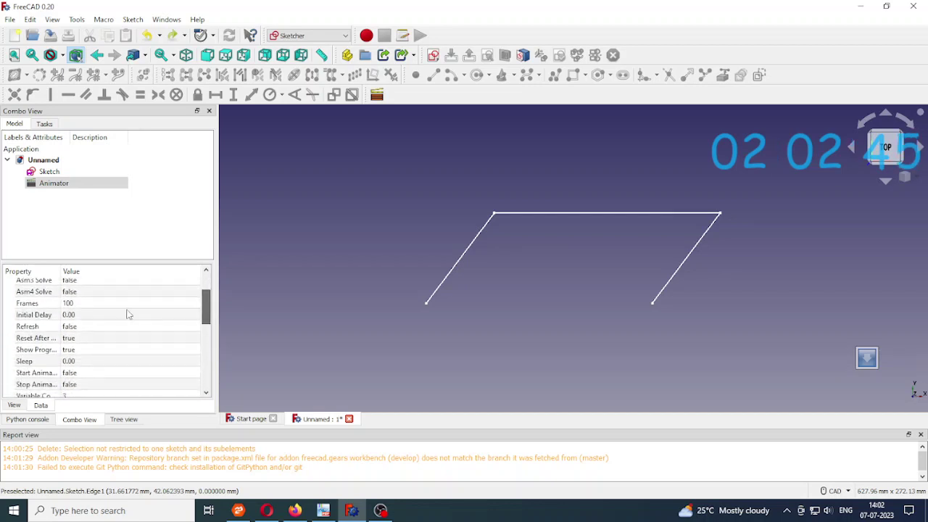
# Step: Set the Animator Frames to 360, play it through, and reopen the linkage sketch
pyautogui.click(82, 303)
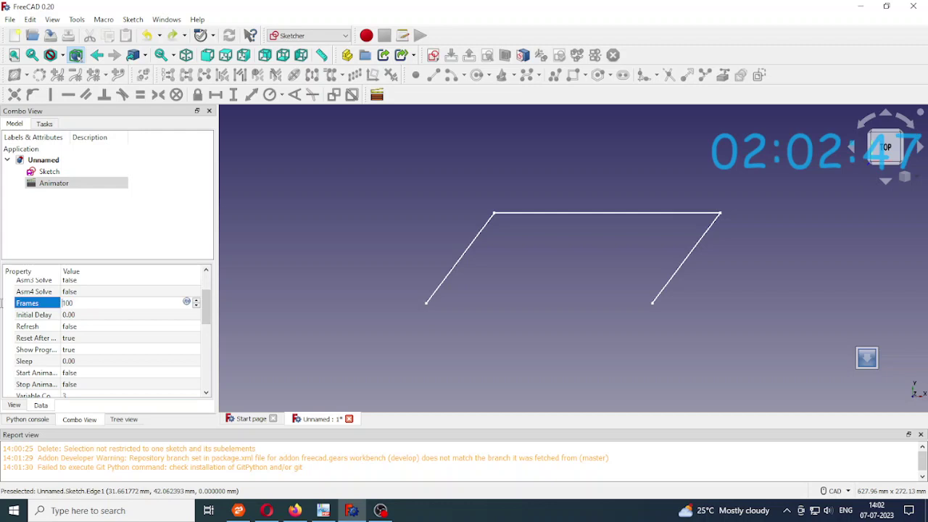
pyautogui.write('360')
pyautogui.press('Return')
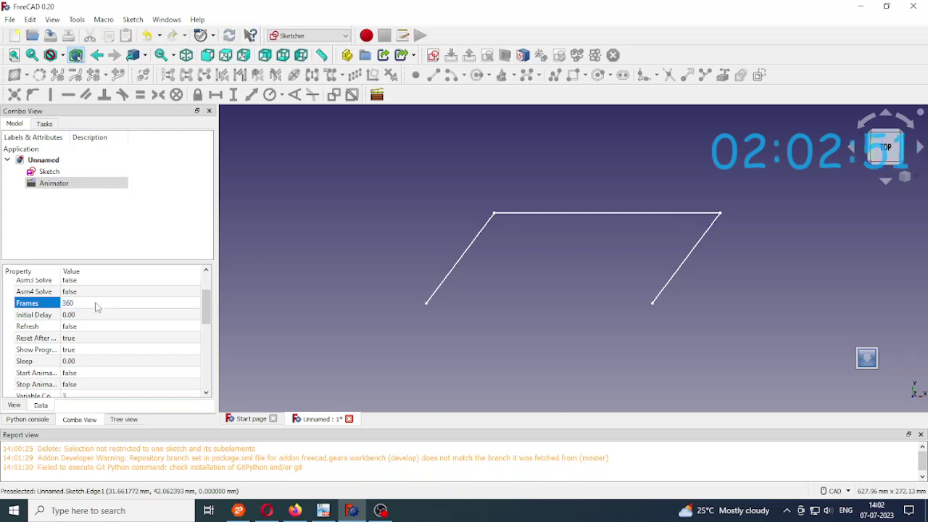
pyautogui.click(75, 185)
pyautogui.doubleClick(75, 186)
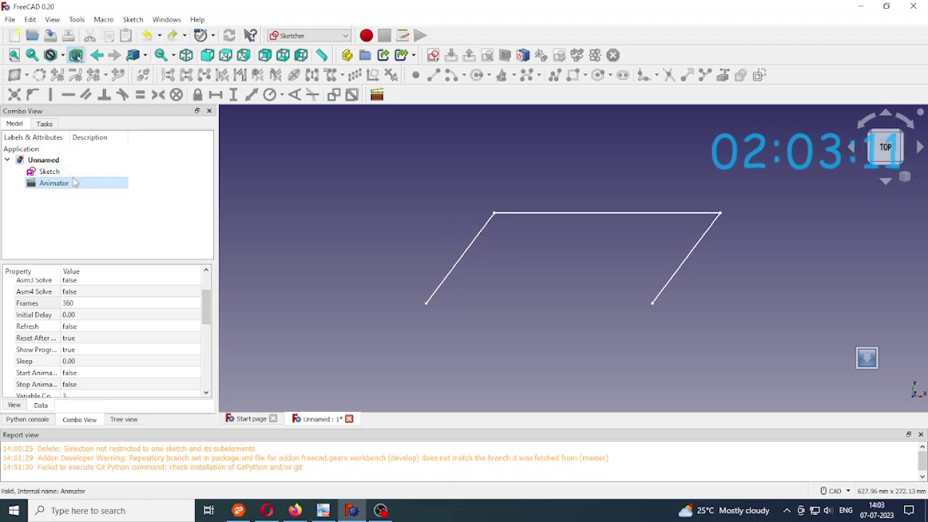
pyautogui.doubleClick(49, 172)
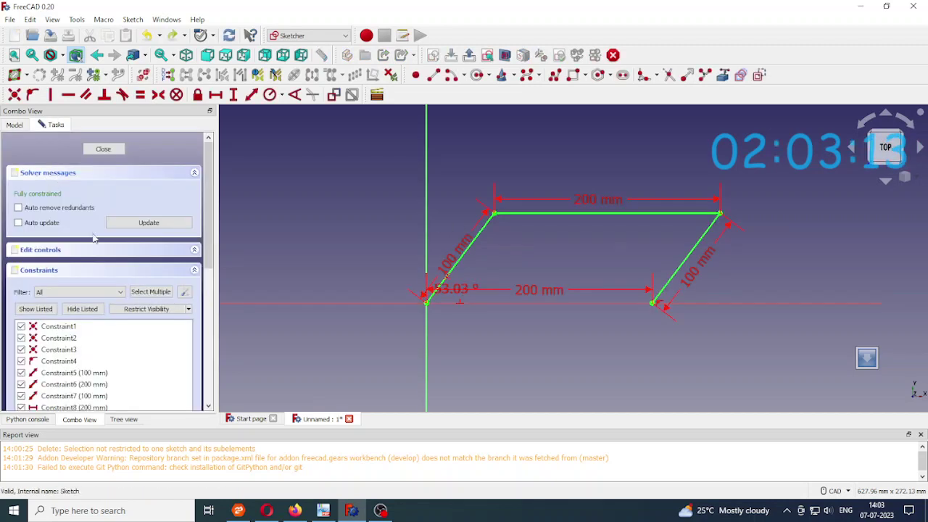
# Step: Change the left crank dimension from 100 mm to 90 mm, close the sketch, and run the Animator
pyautogui.doubleClick(458, 268)
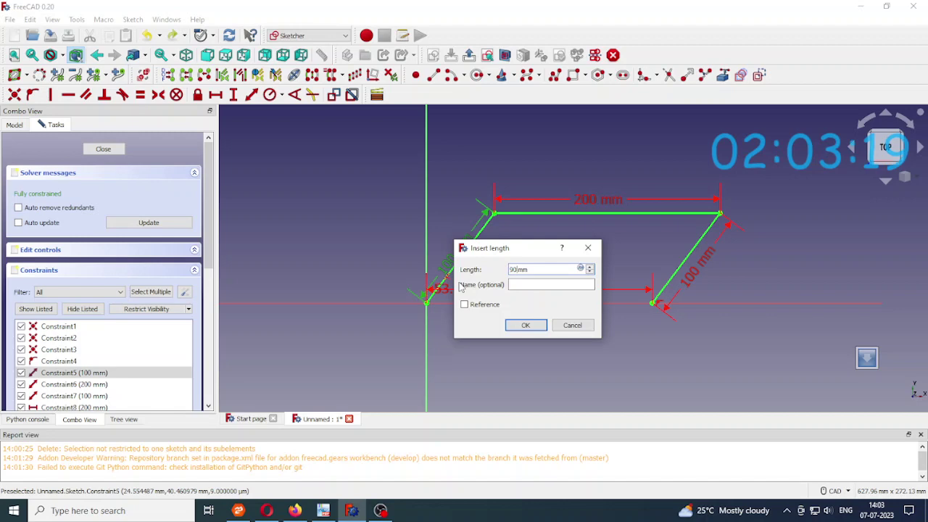
pyautogui.click(526, 325)
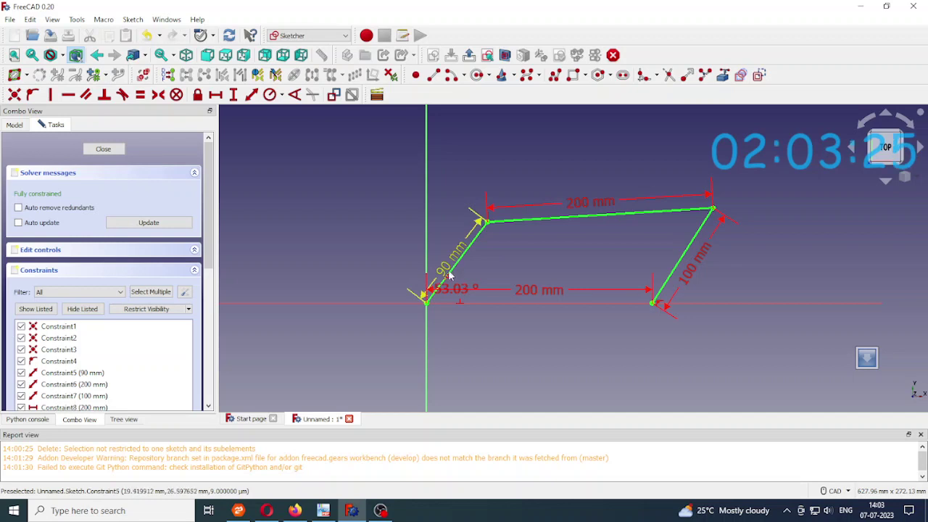
pyautogui.click(102, 150)
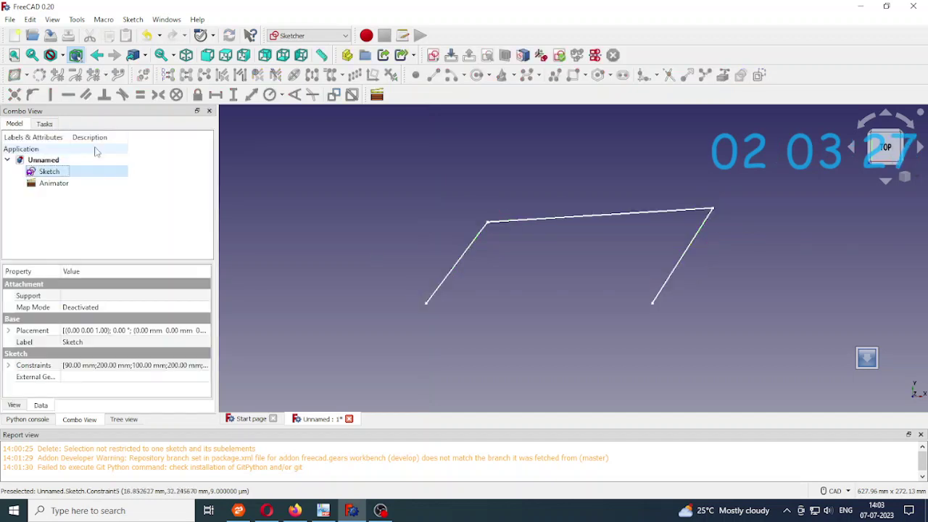
pyautogui.doubleClick(51, 185)
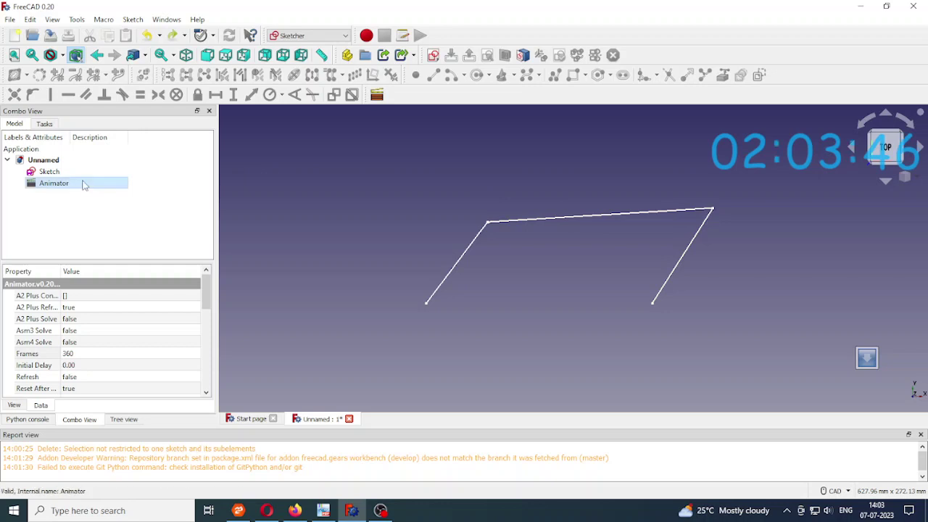
# Step: Change the crank dimension from 90 mm to 110 mm, close the sketch, and rerun the 360-frame Animator
pyautogui.doubleClick(50, 172)
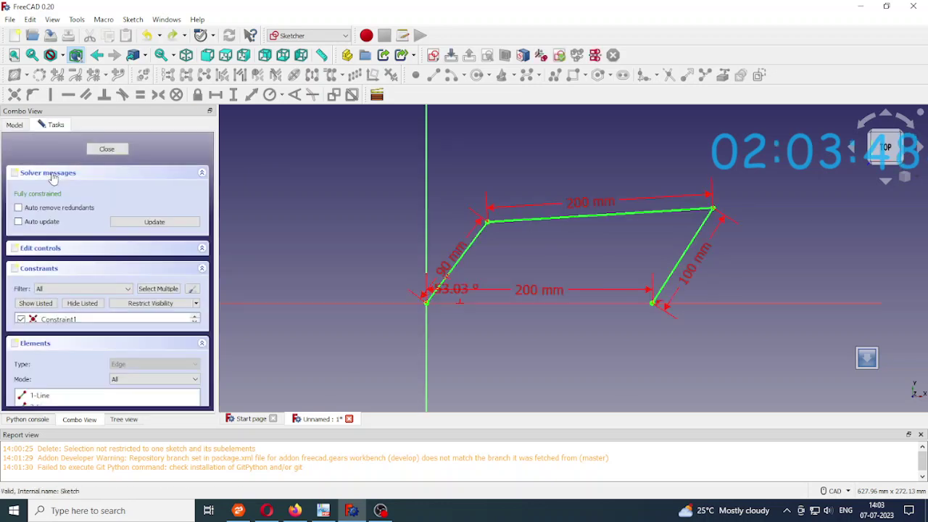
pyautogui.doubleClick(448, 274)
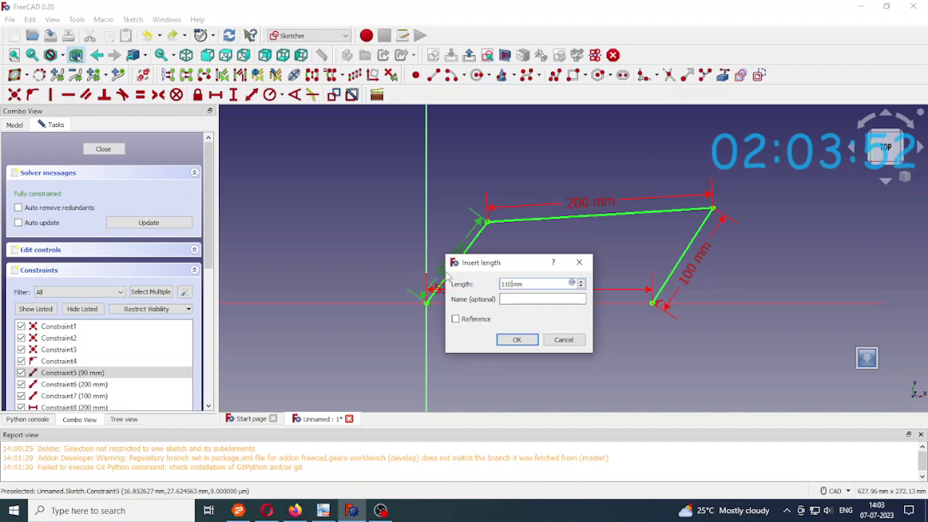
pyautogui.click(534, 341)
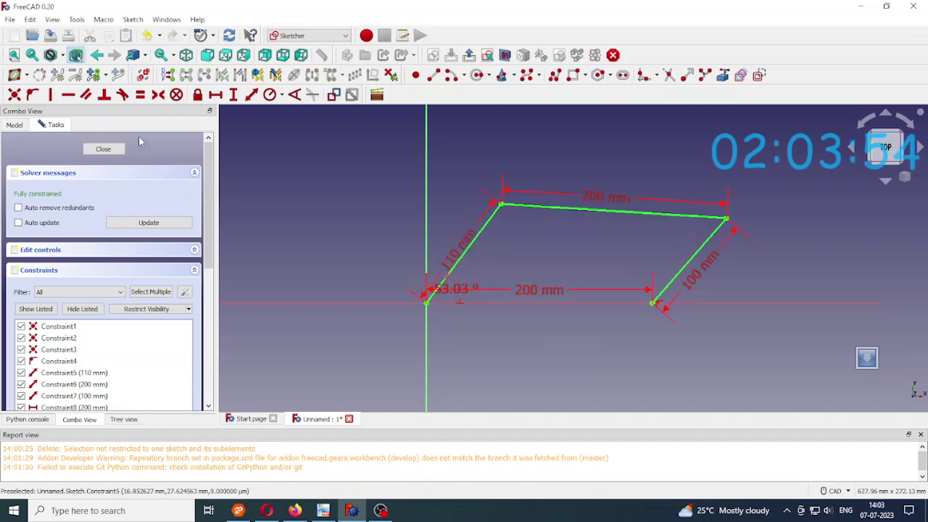
pyautogui.click(114, 149)
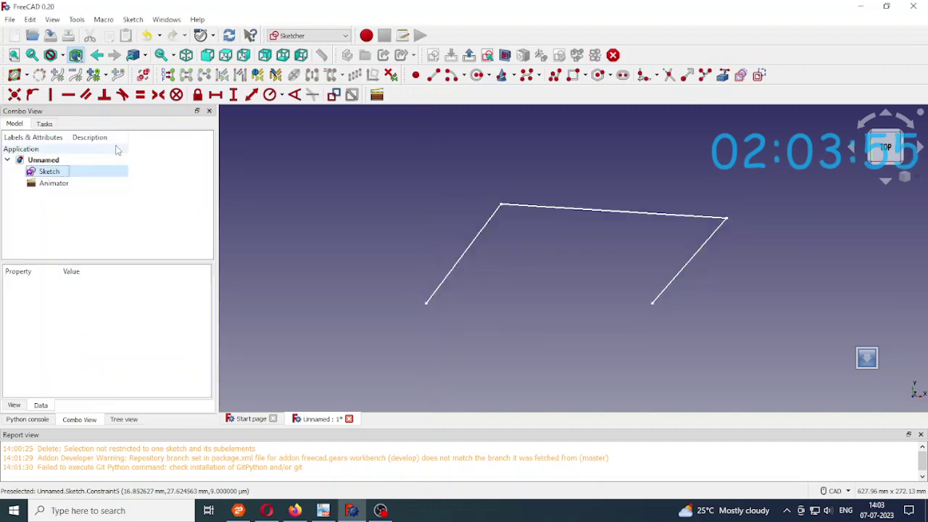
pyautogui.doubleClick(65, 184)
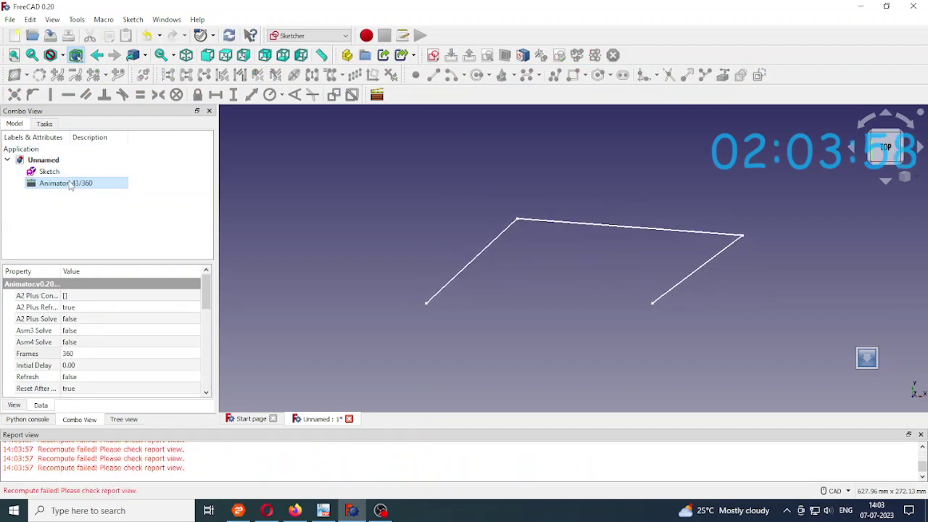